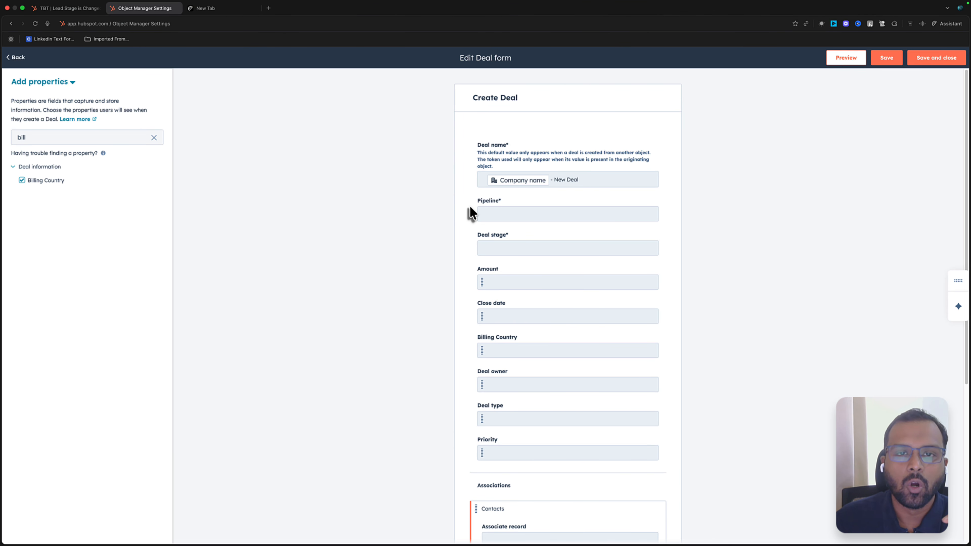
Save and close the customized Create Deal form, and open the Deals list in a new browser tab
left_click(936, 58)
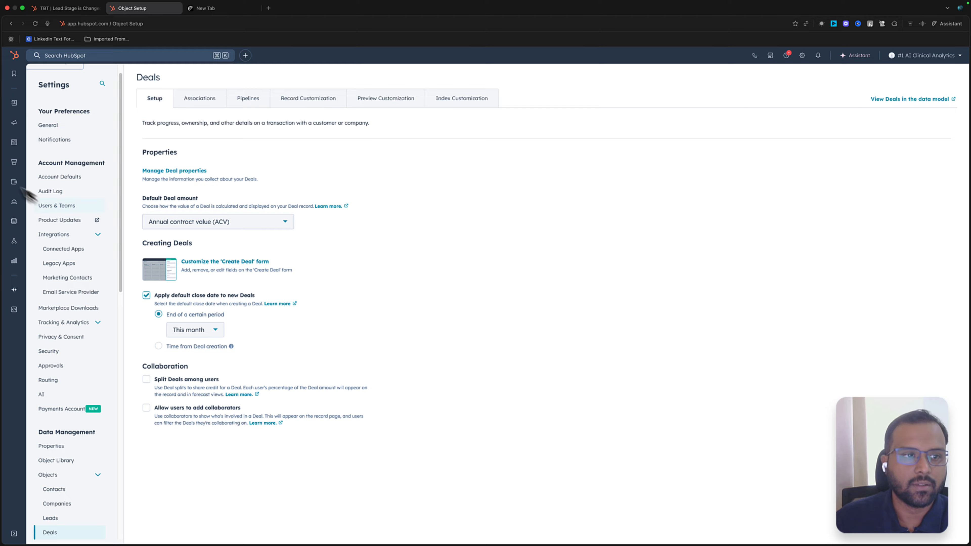
mouse_move(13, 102)
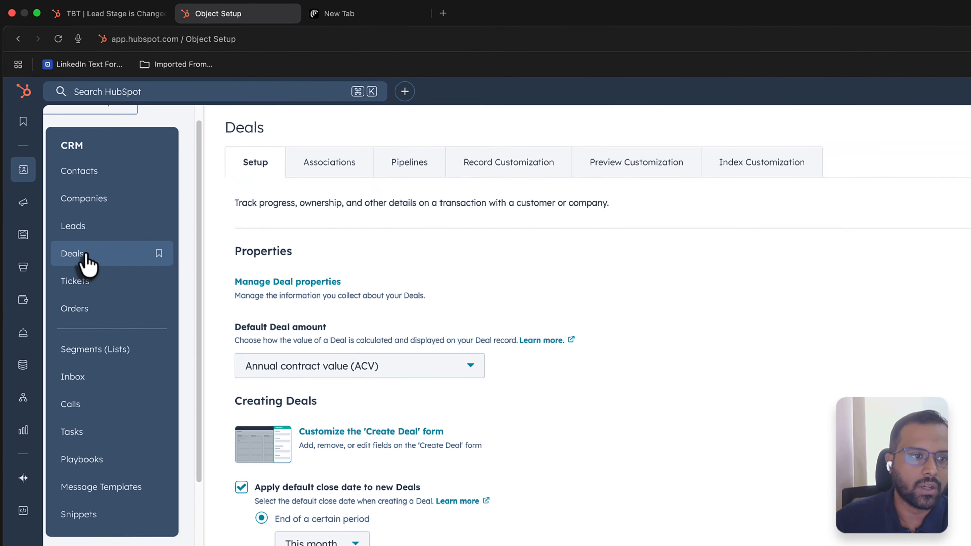
right_click(86, 254)
left_click(111, 265)
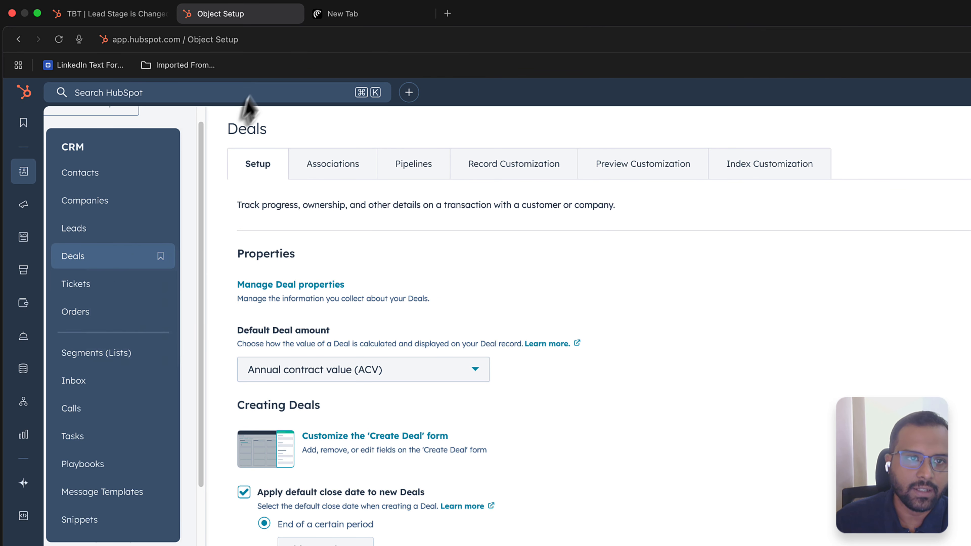
left_click(336, 14)
left_click(927, 81)
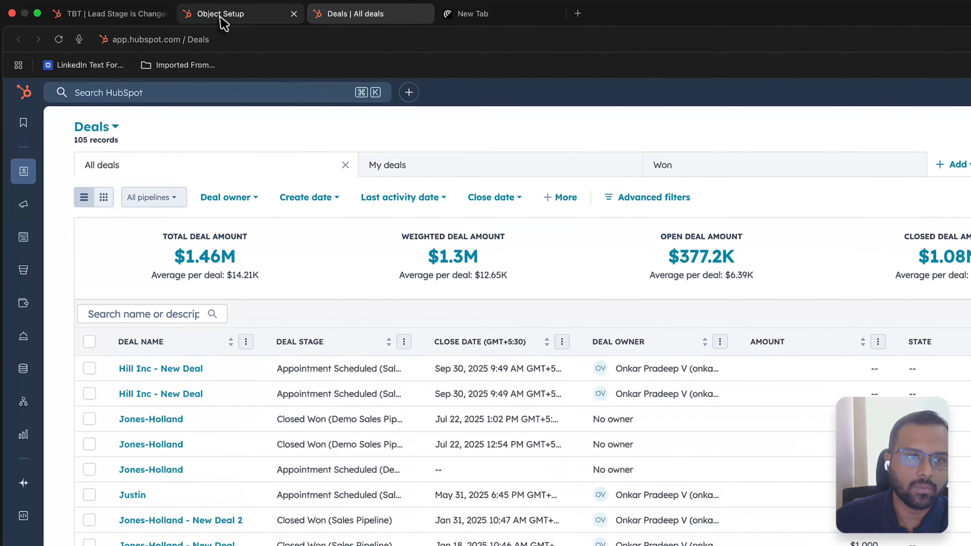
Return to the Deals object settings and set the default close date for new deals to 6 months from deal creation
left_click(221, 16)
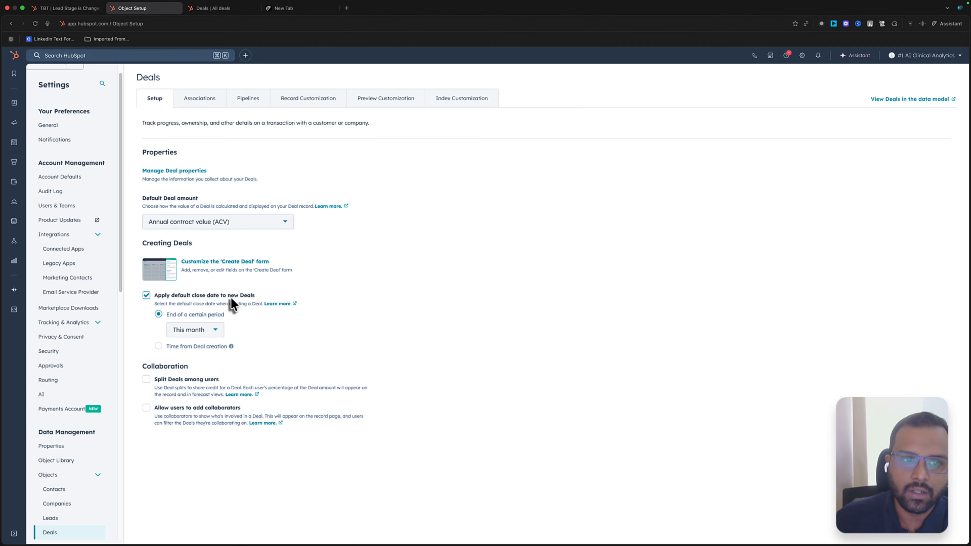
left_click(202, 333)
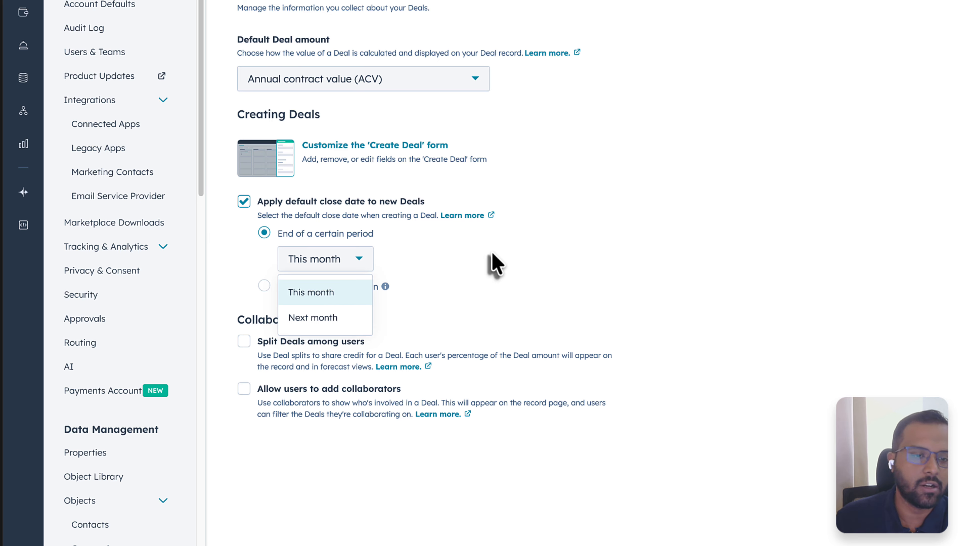
left_click(495, 264)
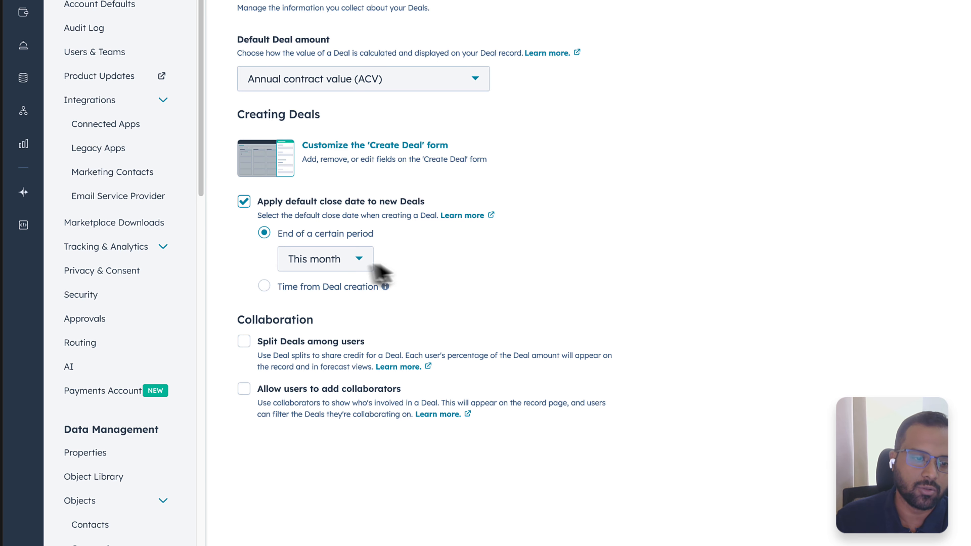
left_click(264, 286)
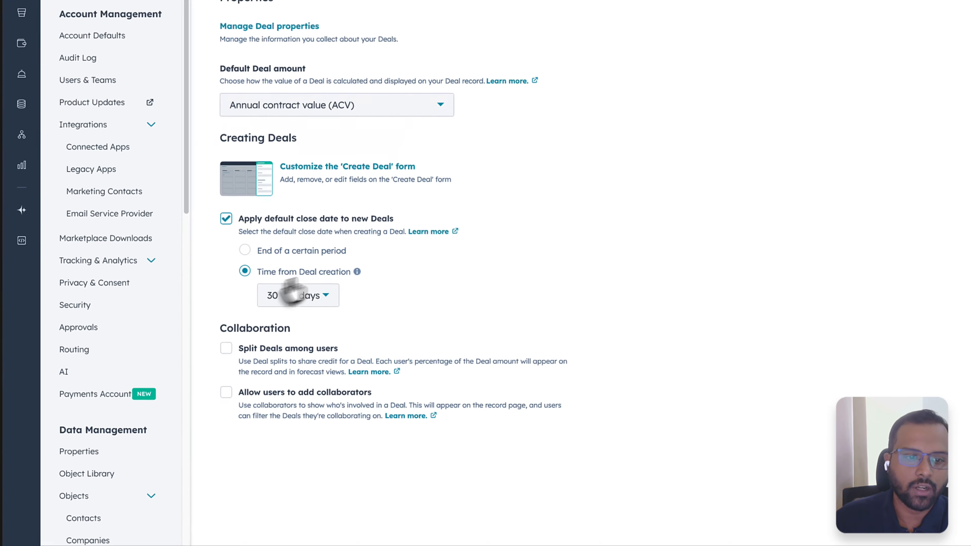
left_click(332, 285)
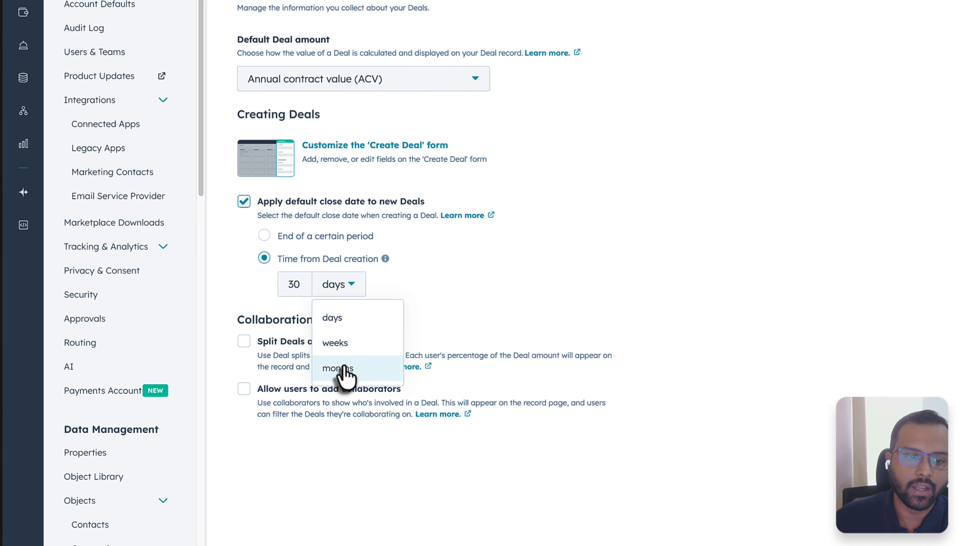
key("Escape")
double_click(300, 284)
type("6")
left_click(297, 262)
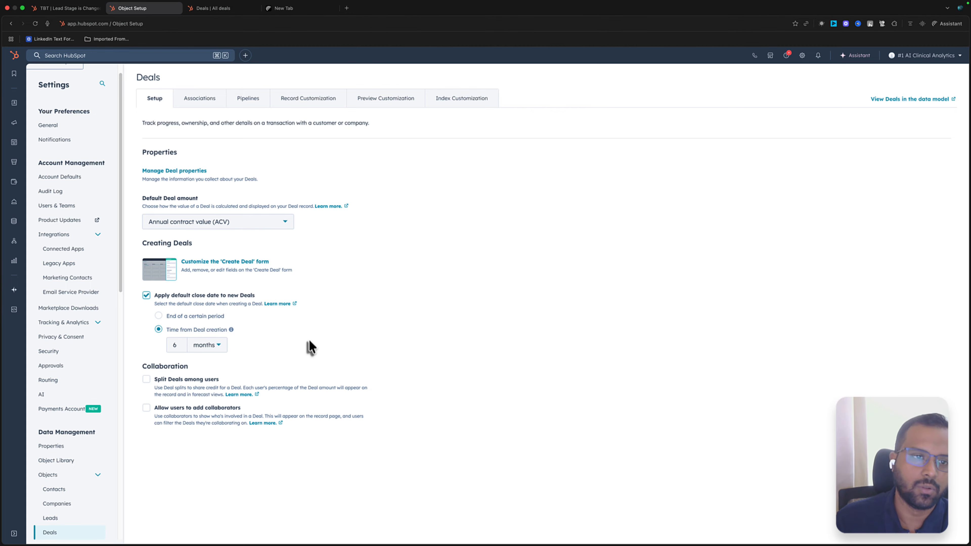
Review the Deals-to-Companies association settings and the deal pipelines available for selection
left_click(197, 98)
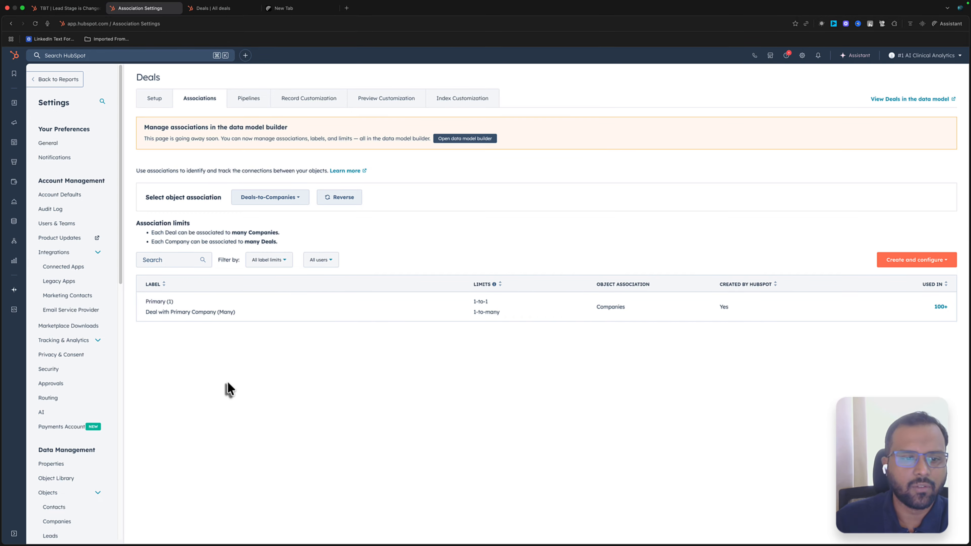
mouse_move(173, 311)
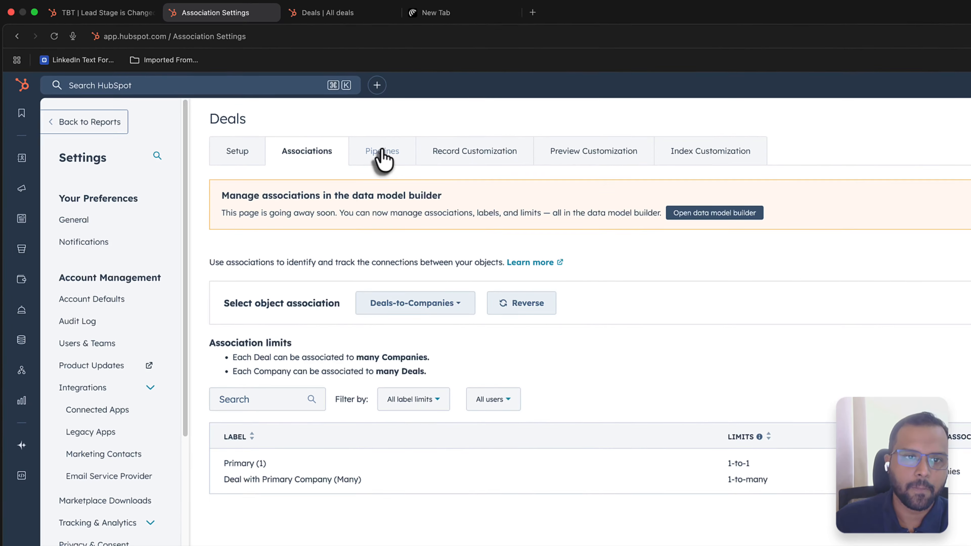
left_click(248, 98)
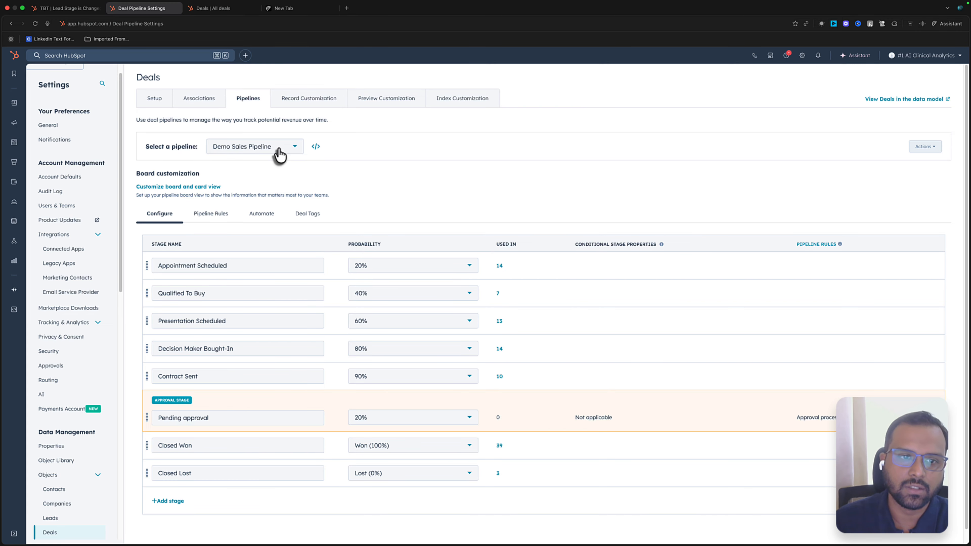
left_click(280, 153)
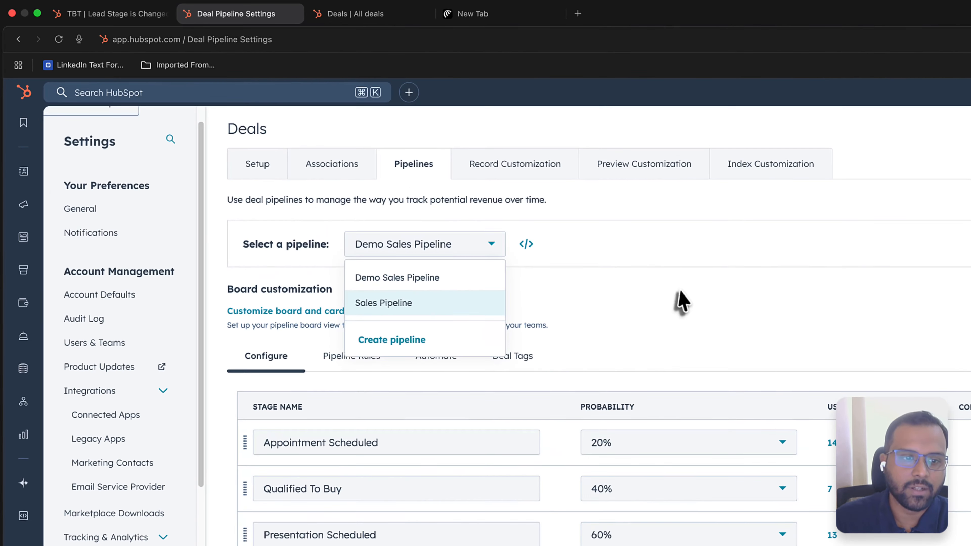
left_click(404, 176)
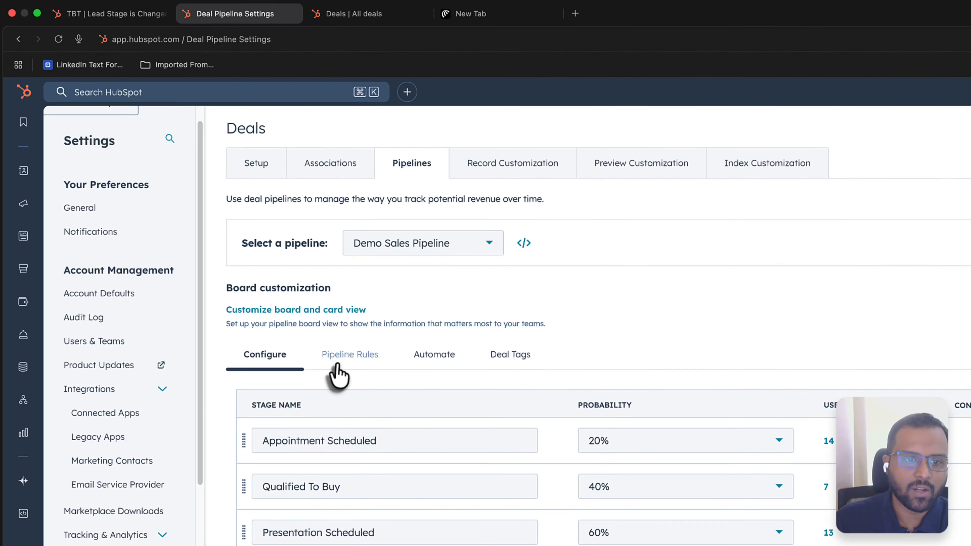
Examine the Demo Sales Pipeline's stage configuration and its pipeline rules
left_click(202, 218)
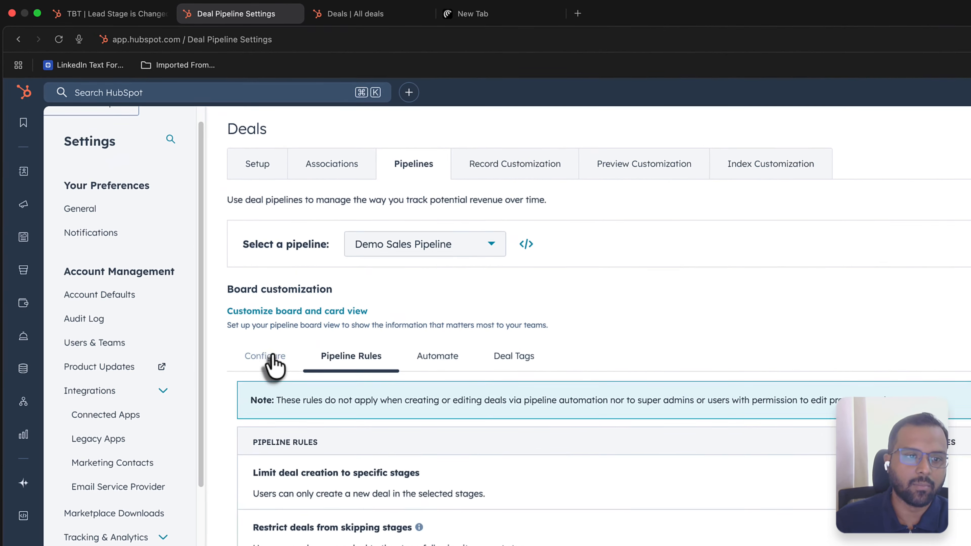
left_click(163, 215)
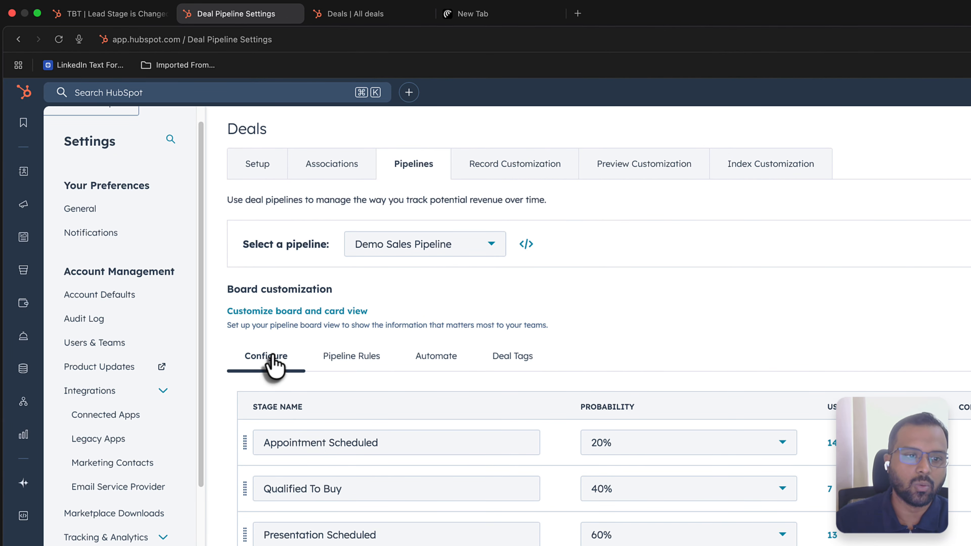
left_click(311, 443)
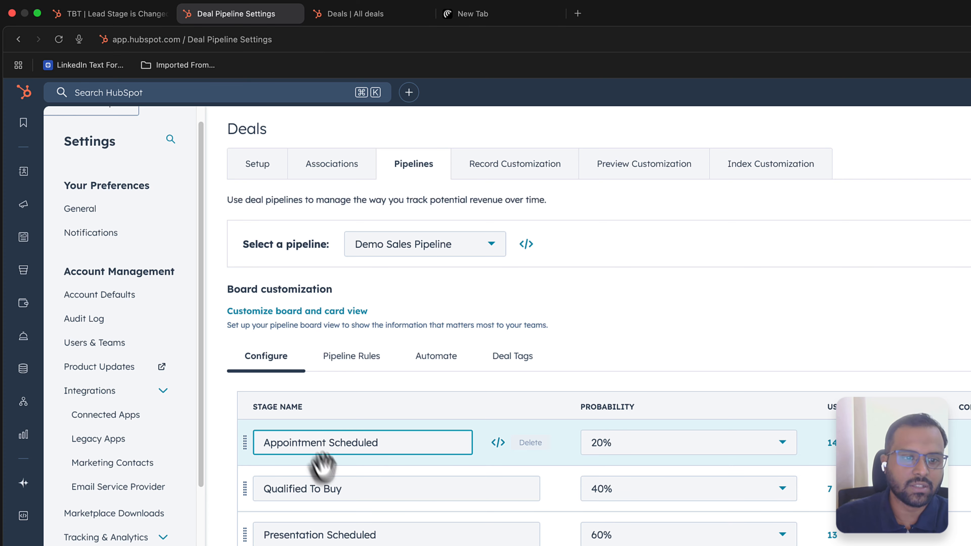
left_click(315, 489)
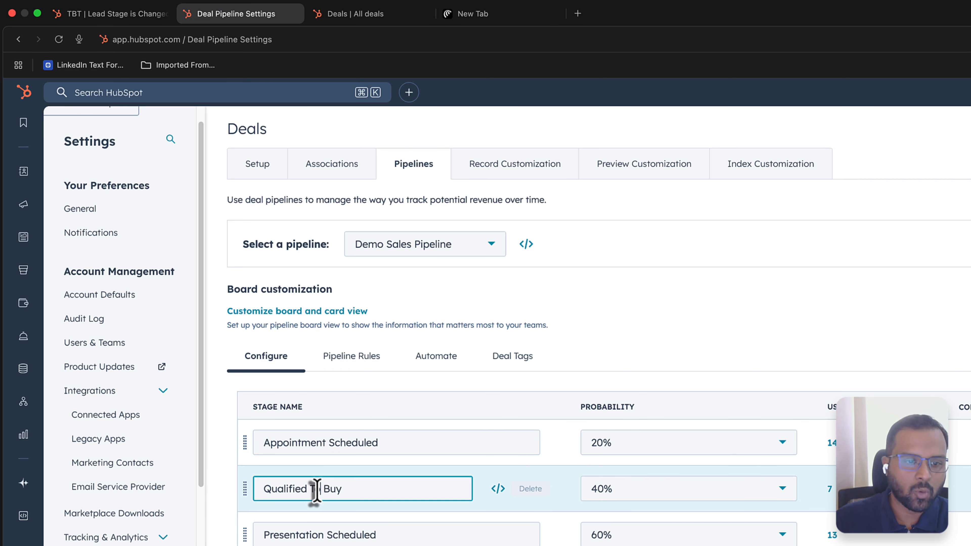
left_click(312, 534)
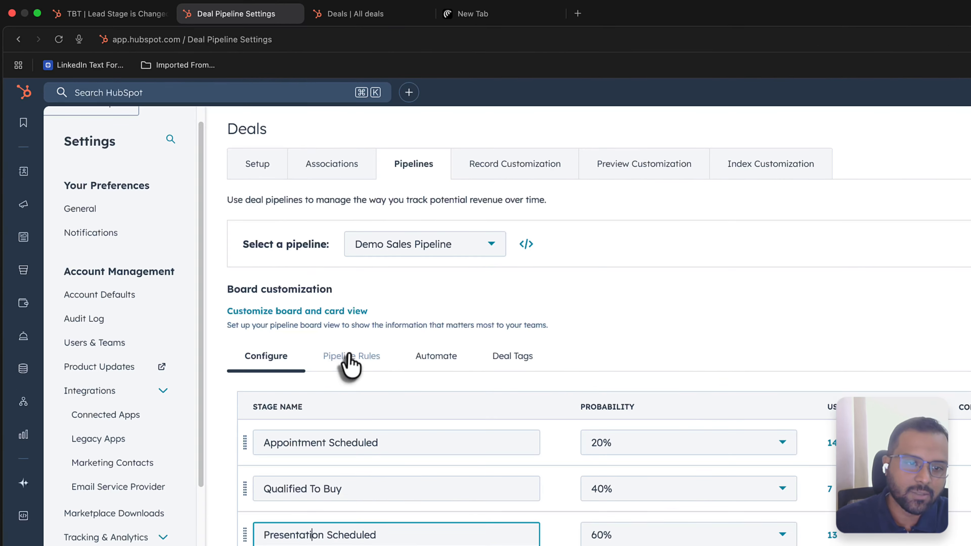
left_click(210, 215)
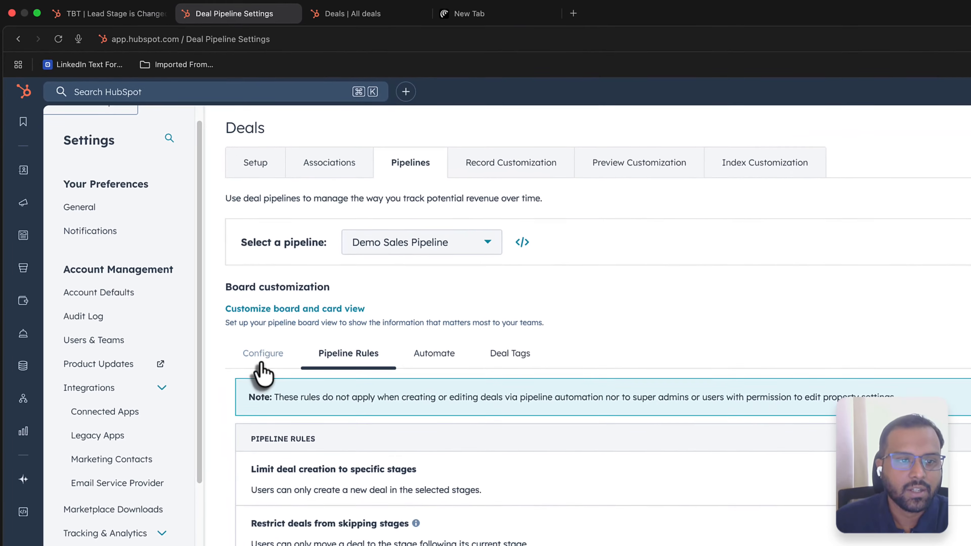
left_click(159, 214)
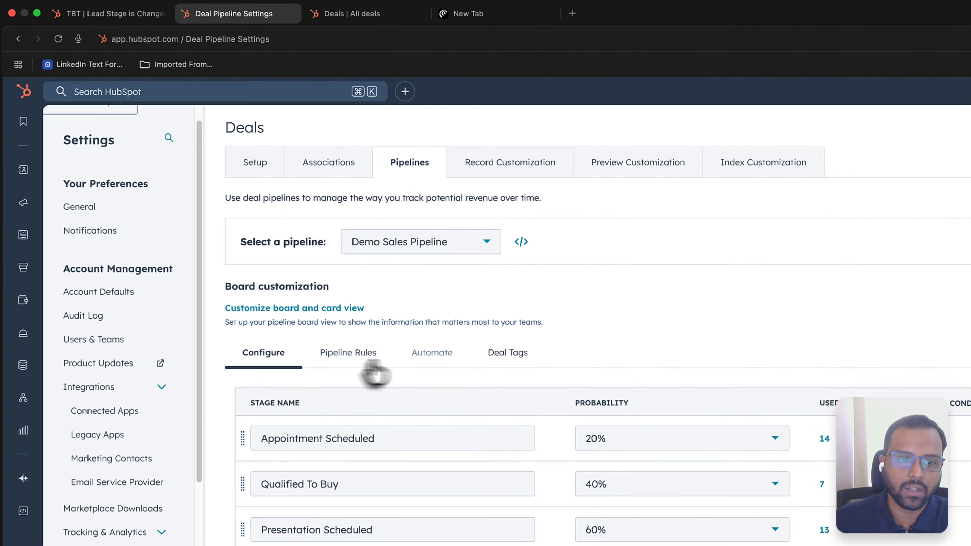
left_click(211, 214)
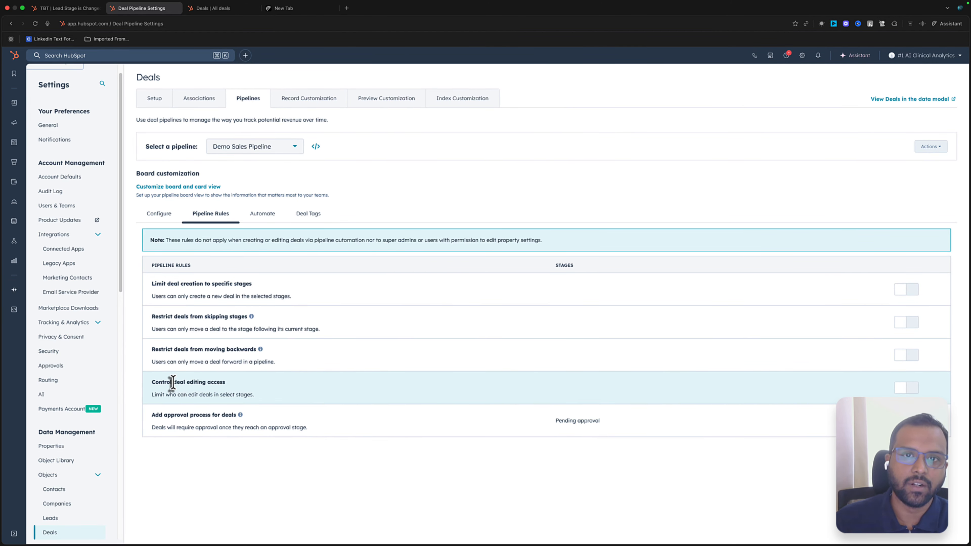
Create a workflow for deals reaching the Appointment Scheduled stage of the Demo Sales Pipeline and open its action choices
left_click(262, 213)
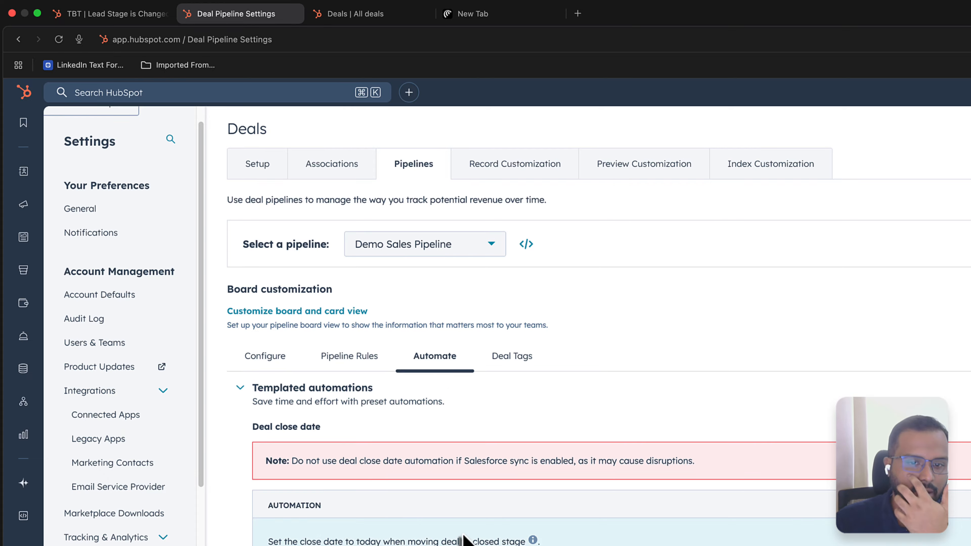
scroll(464, 537, "down", 5)
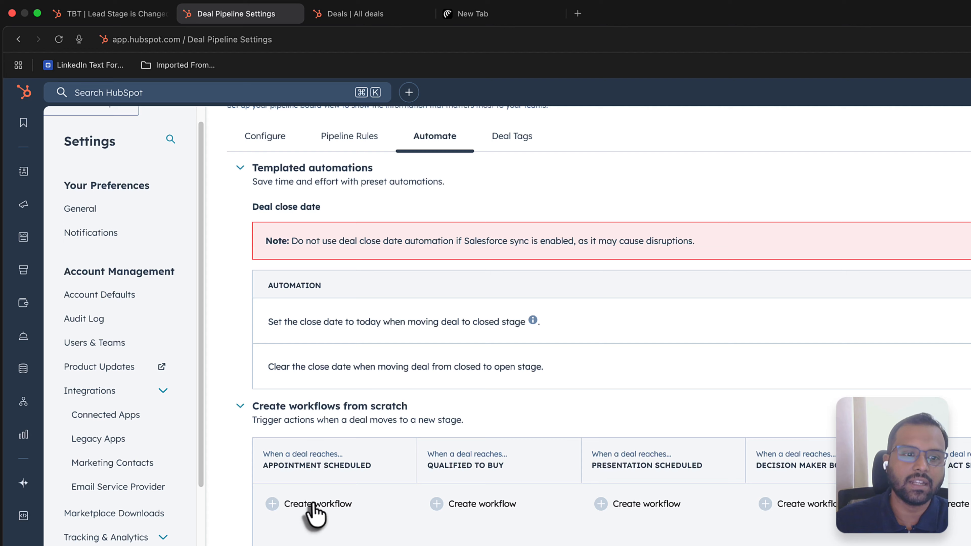
left_click(334, 353)
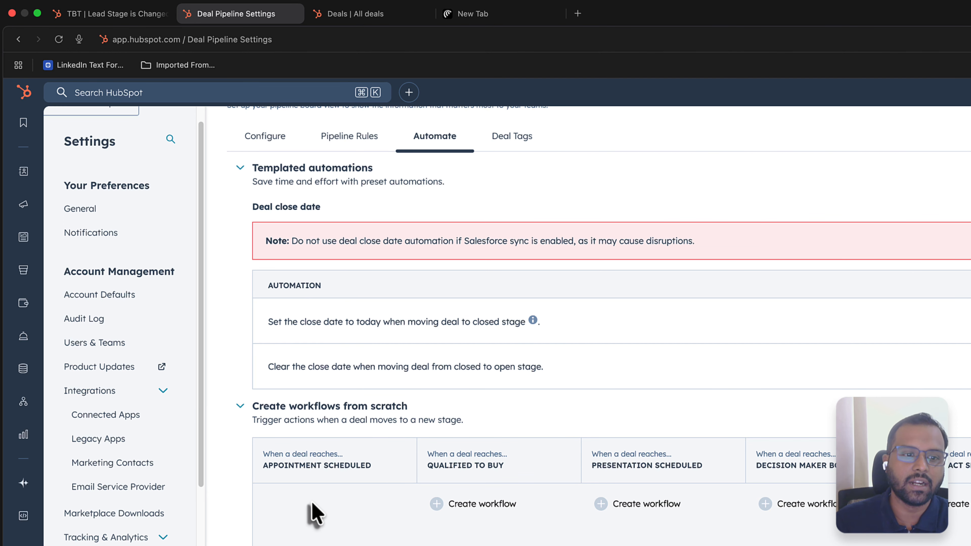
left_click(331, 466)
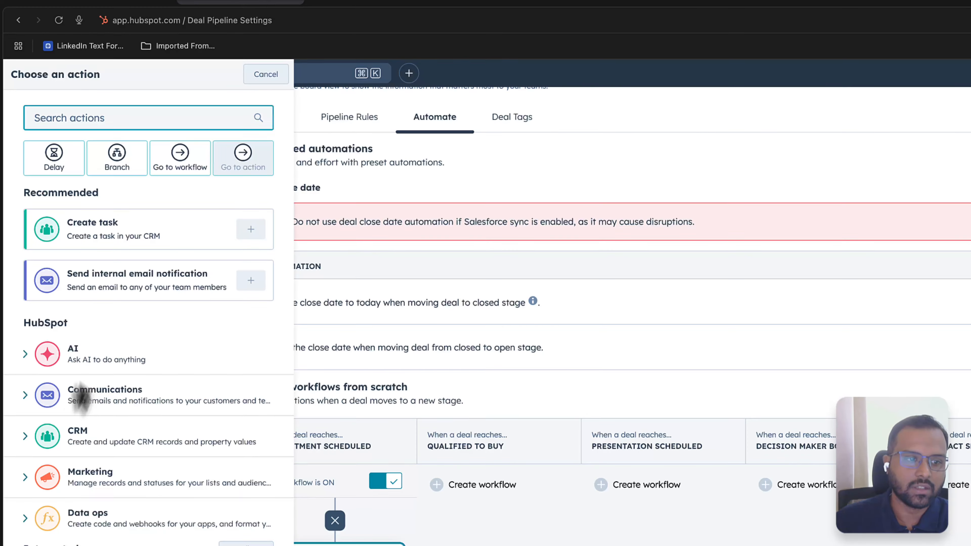
Browse the Communications and CRM workflow actions, and leave the action selection without adding one
left_click(76, 410)
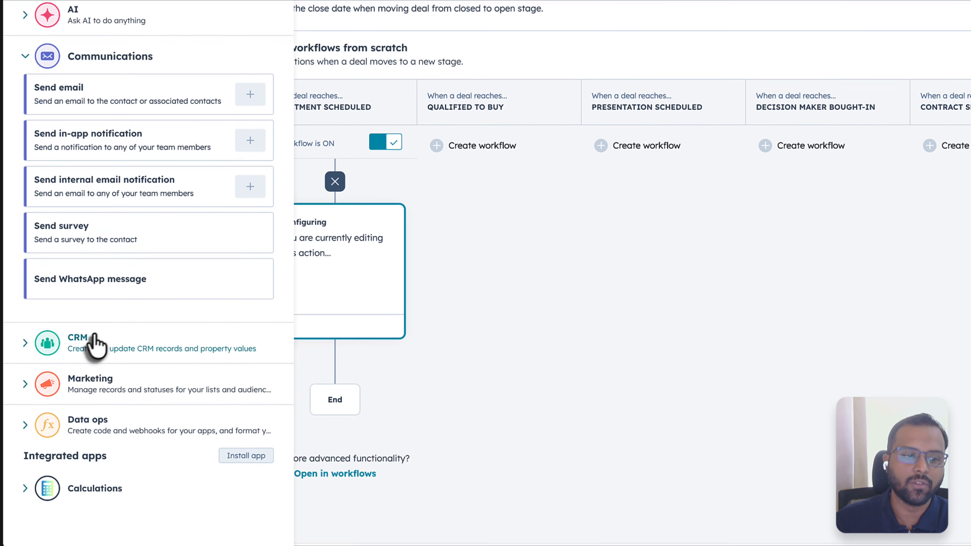
left_click(96, 342)
scroll(92, 337, "down", 8)
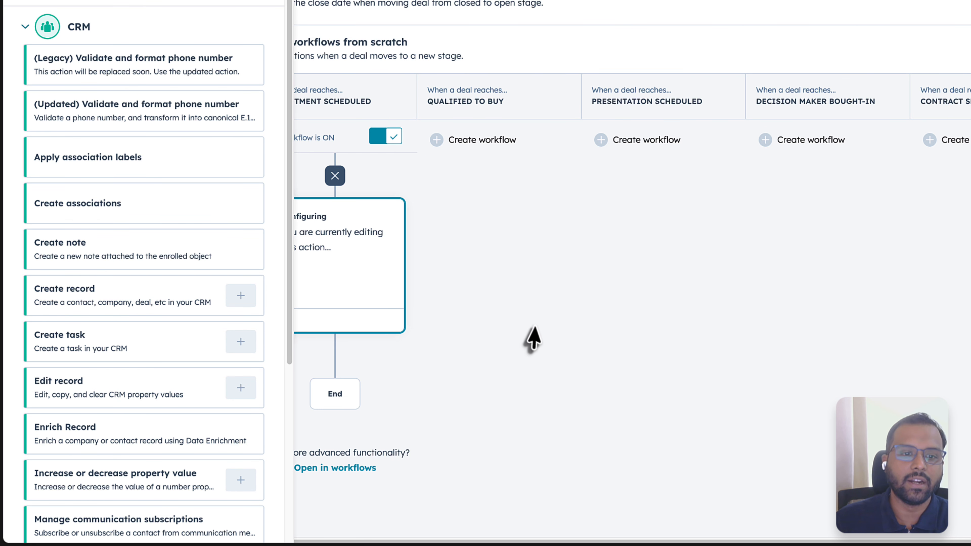
scroll(130, 380, "down", 8)
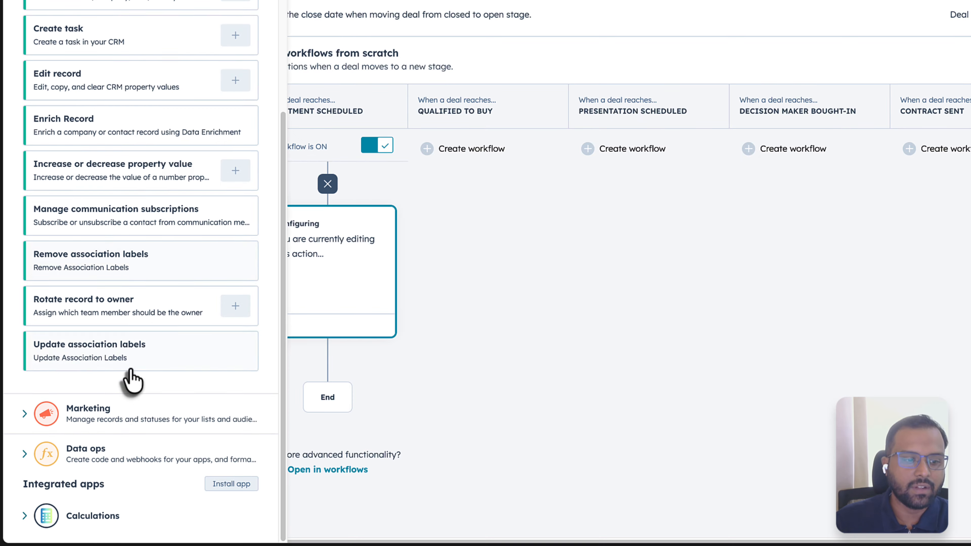
scroll(95, 410, "up", 12)
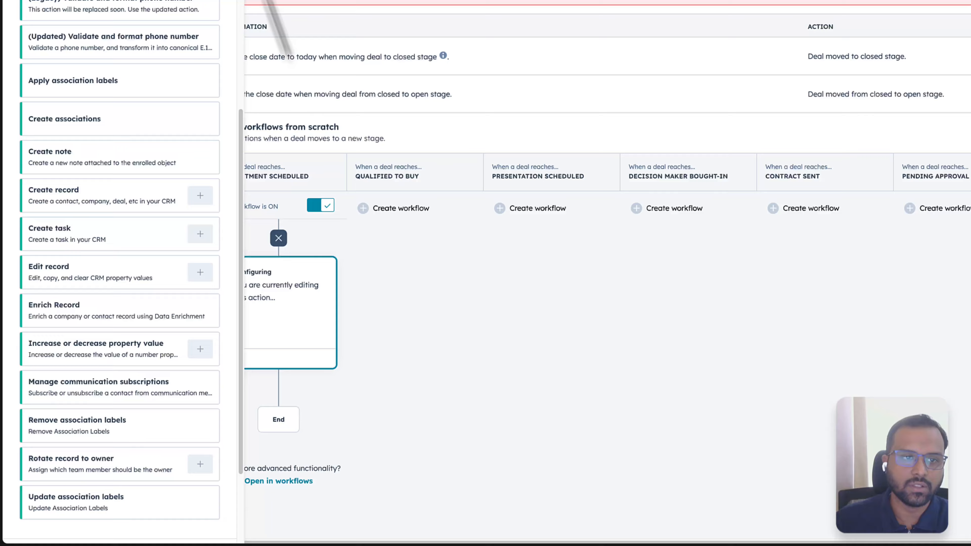
left_click(167, 56)
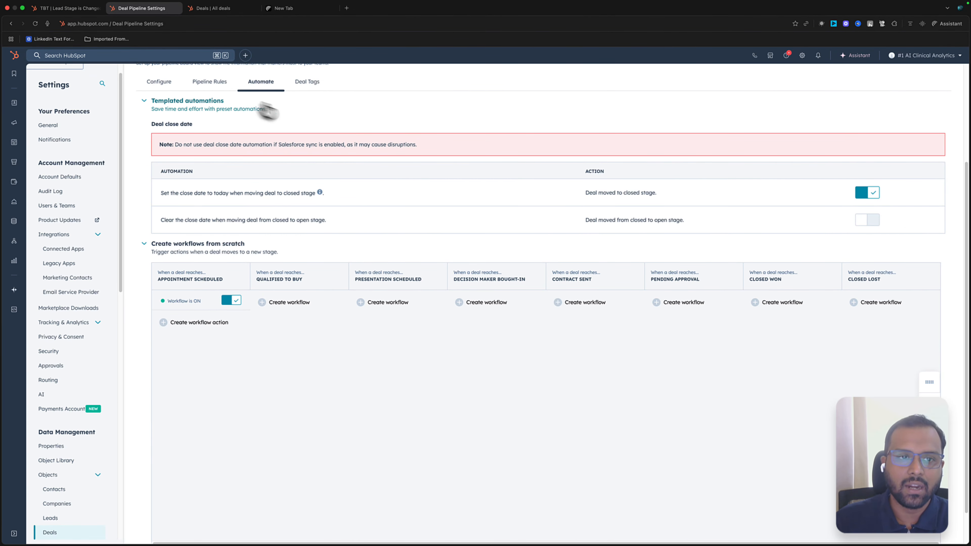
View the deal tags of the Demo Sales Pipeline
scroll(281, 119, "up", 1)
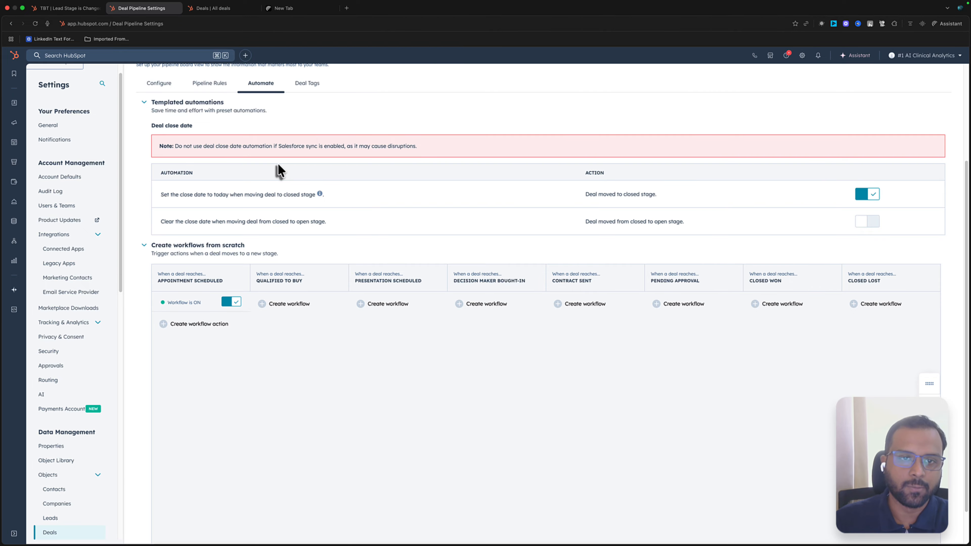
scroll(277, 164, "up", 5)
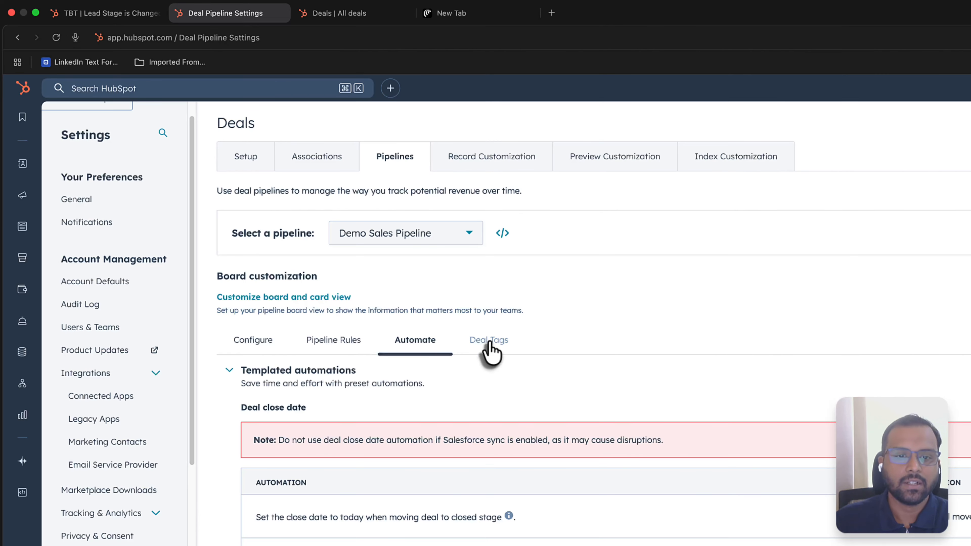
left_click(490, 342)
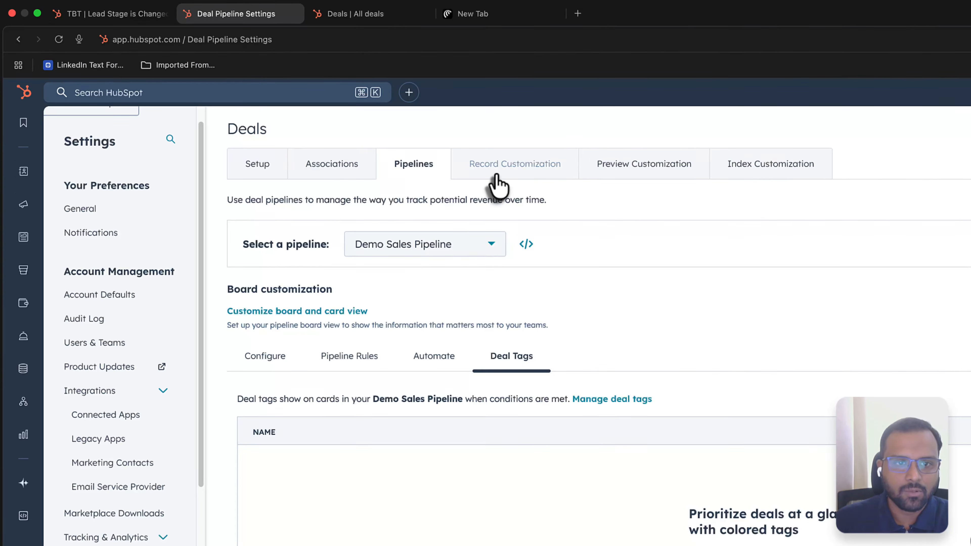
Open the Deals record customization settings, and examine the card layout on the Hill Inc - New Deal record's overview
left_click(309, 98)
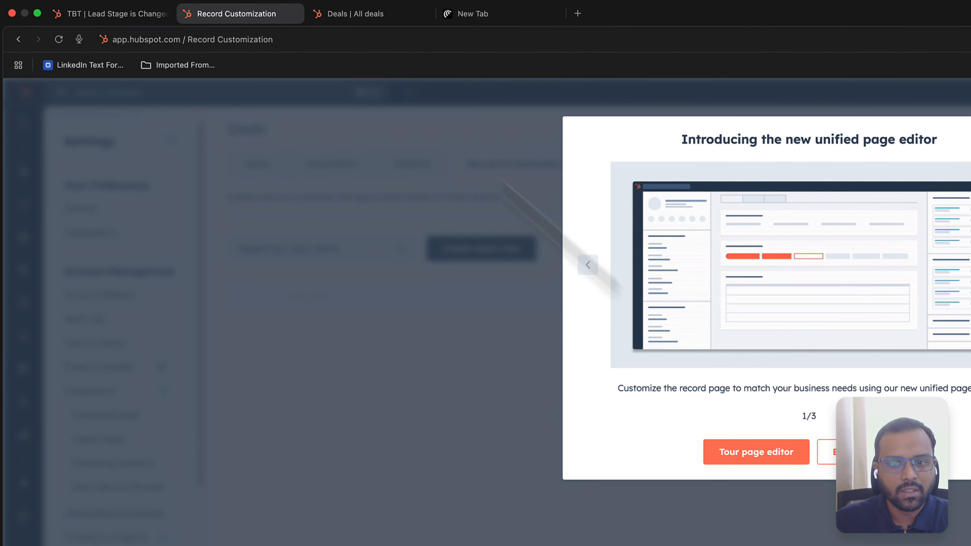
left_click(866, 452)
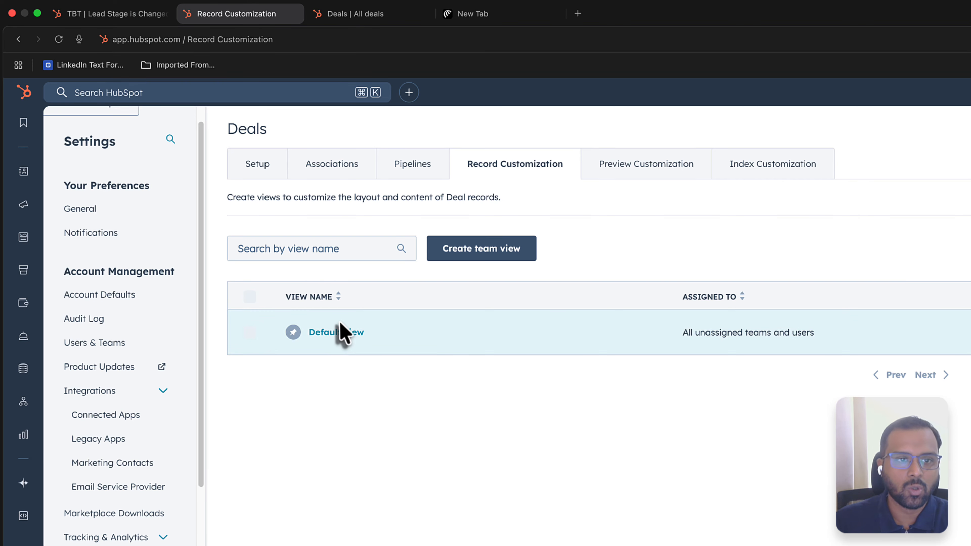
left_click(351, 14)
left_click(139, 371)
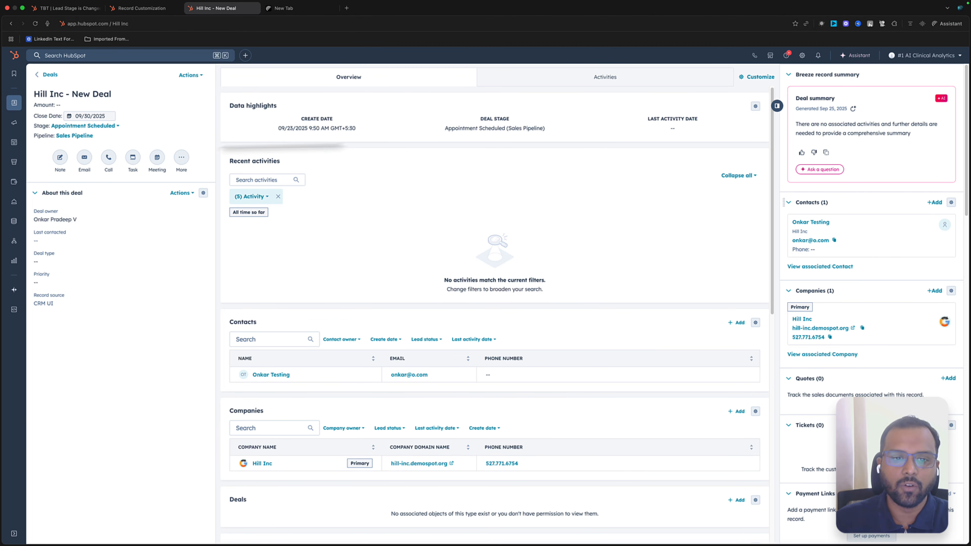
left_click(14, 290)
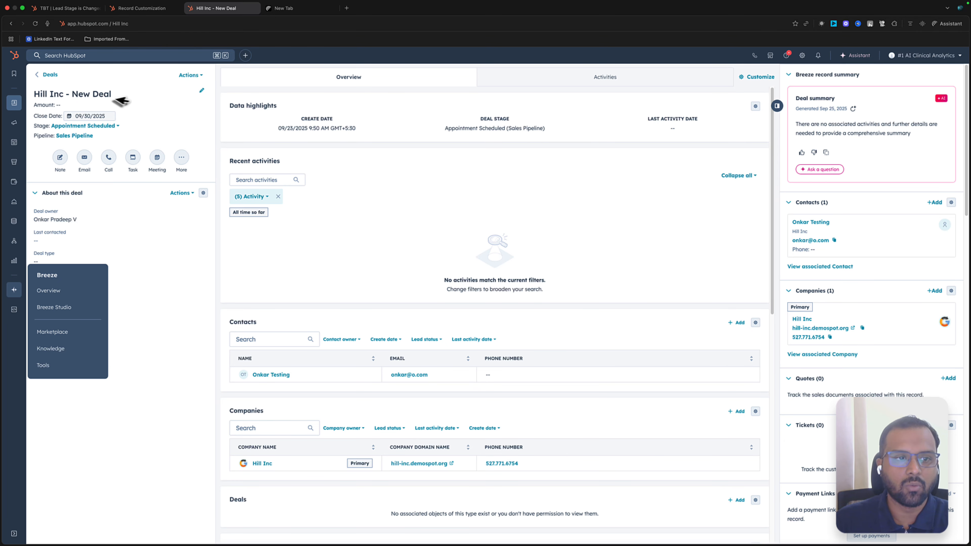
scroll(374, 274, "down", 6)
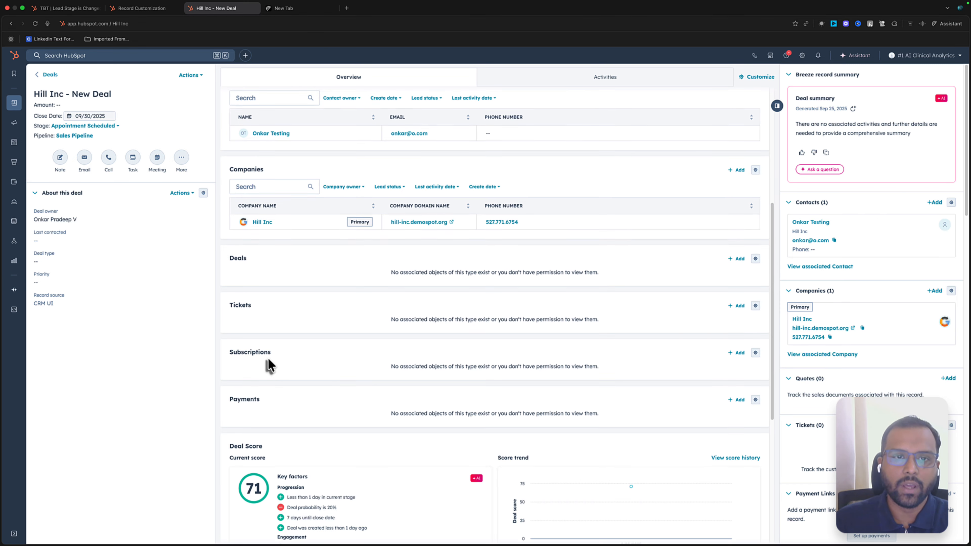
scroll(268, 359, "up", 1)
scroll(268, 363, "up", 3)
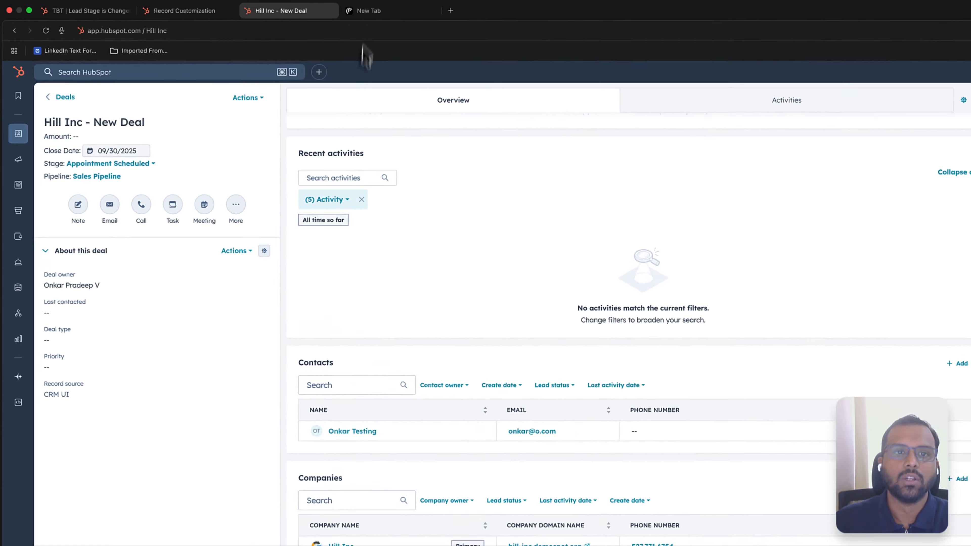
Open the Default view of the deal record customization and remove the Tickets and Payments cards from the Overview tab
left_click(286, 8)
left_click(216, 20)
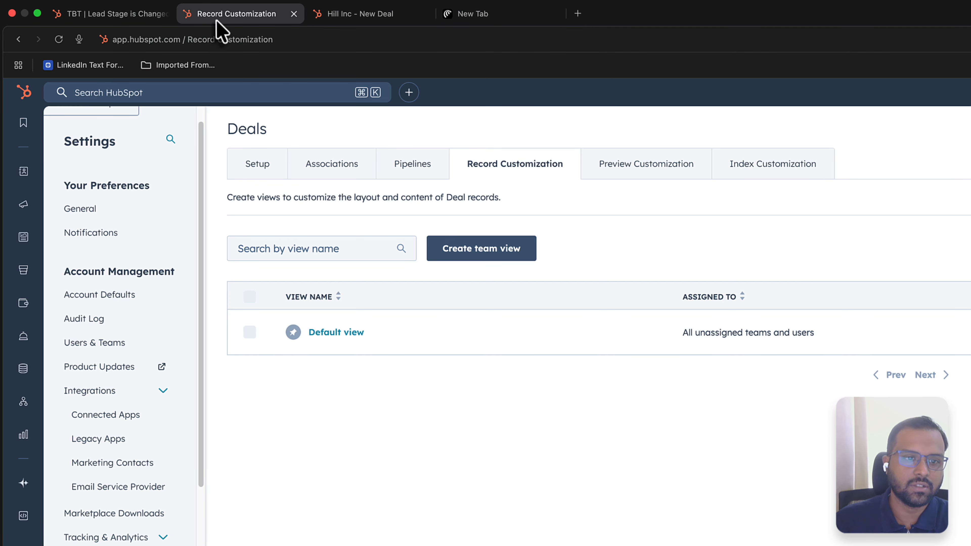
left_click(325, 333)
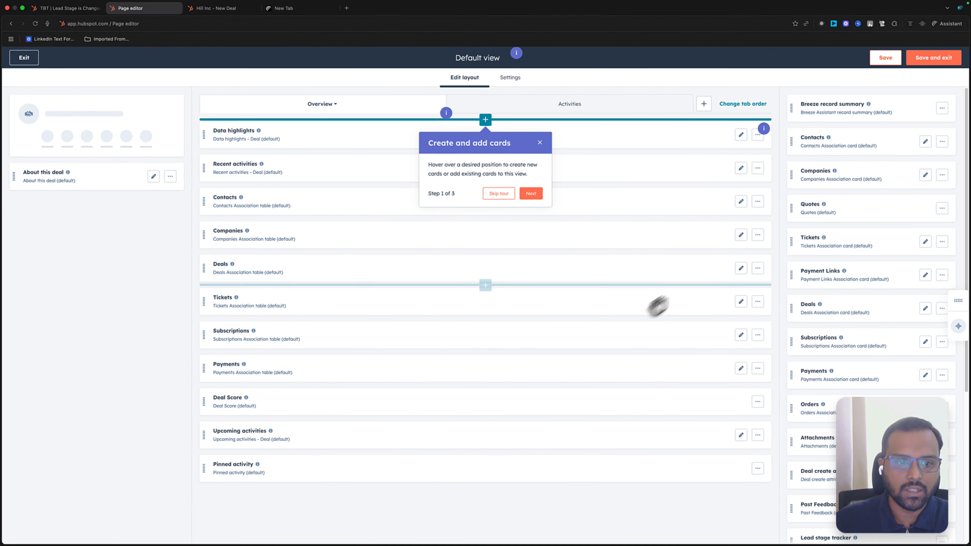
left_click(757, 302)
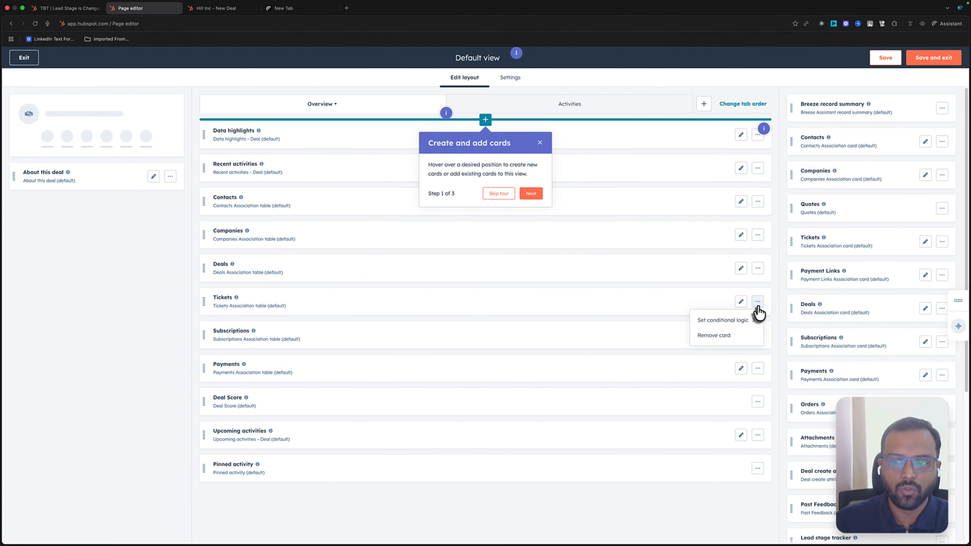
left_click(738, 339)
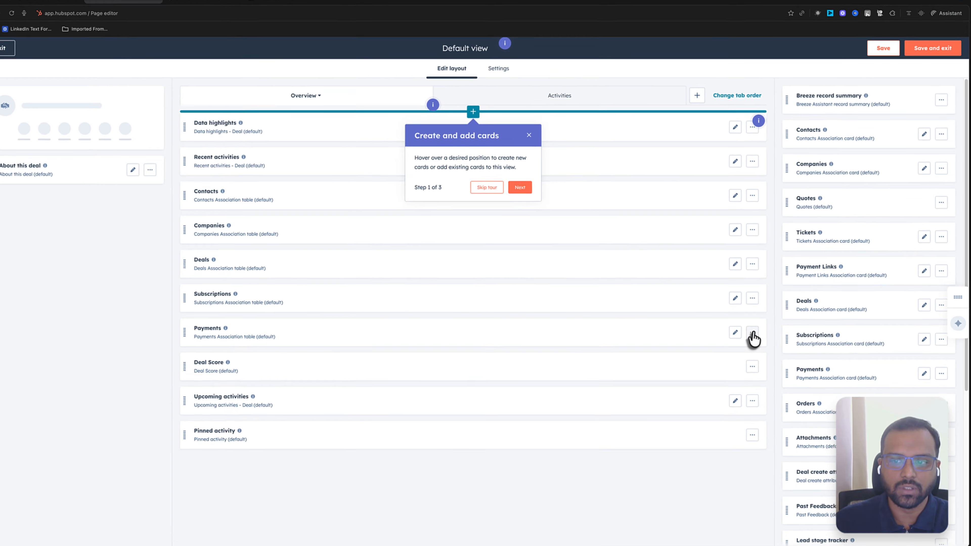
left_click(757, 335)
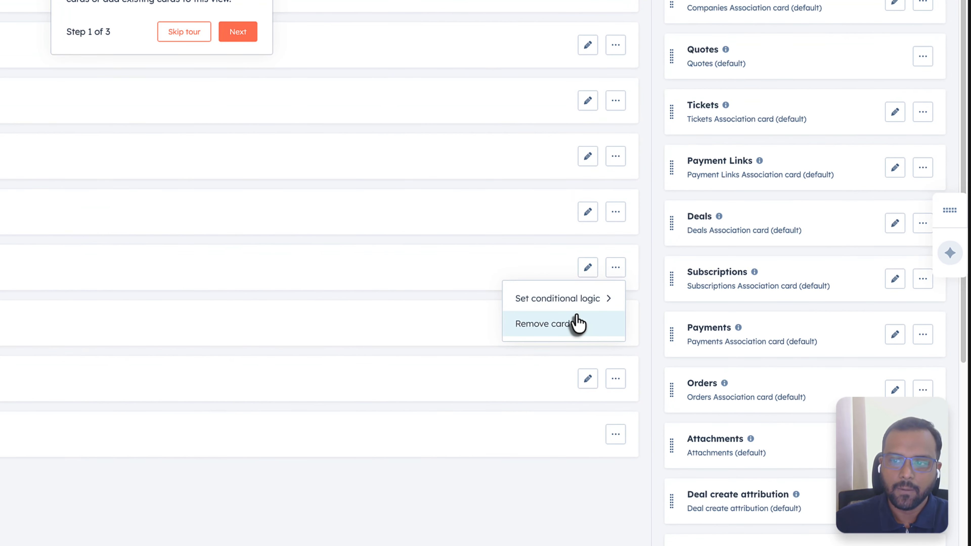
left_click(578, 323)
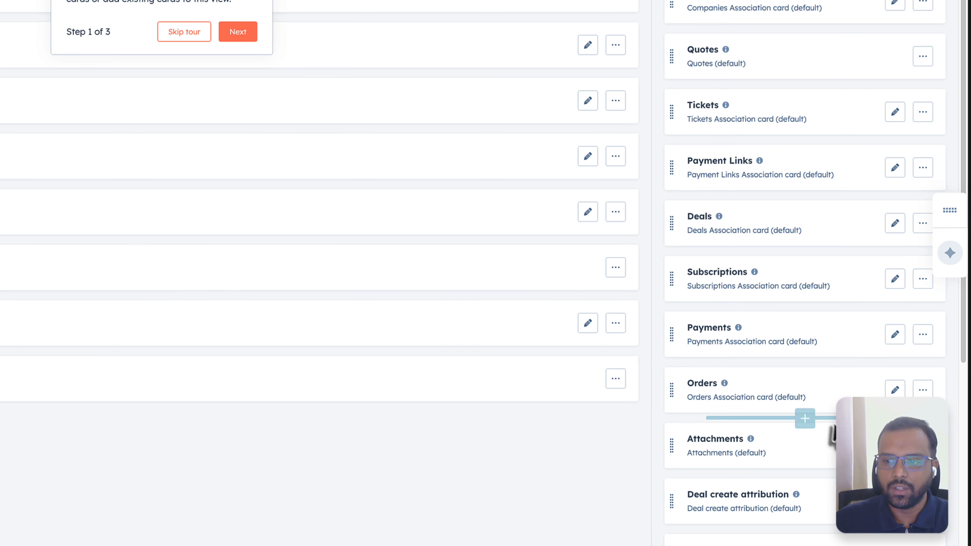
Remove the Orders card from the record view's right sidebar and view the card types that can be added there
left_click(922, 389)
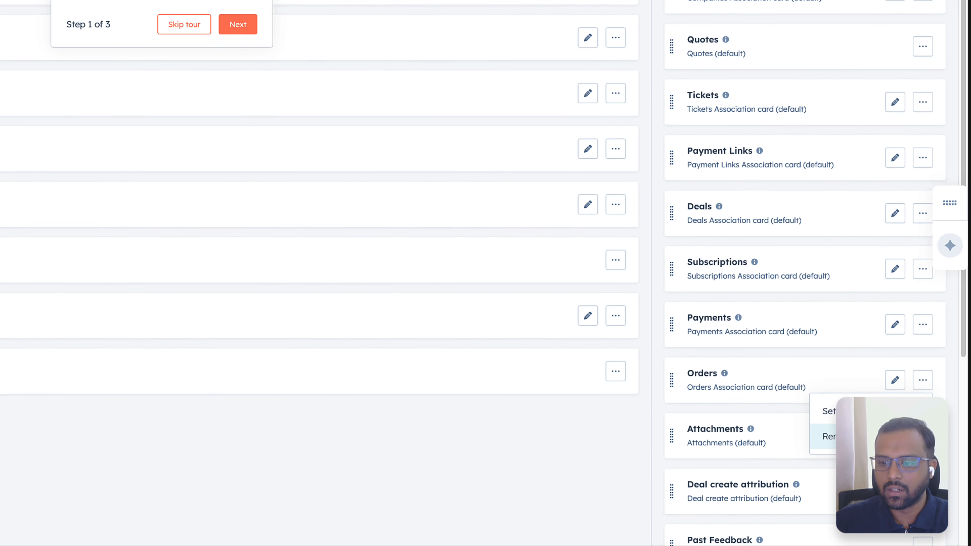
left_click(921, 443)
left_click(924, 388)
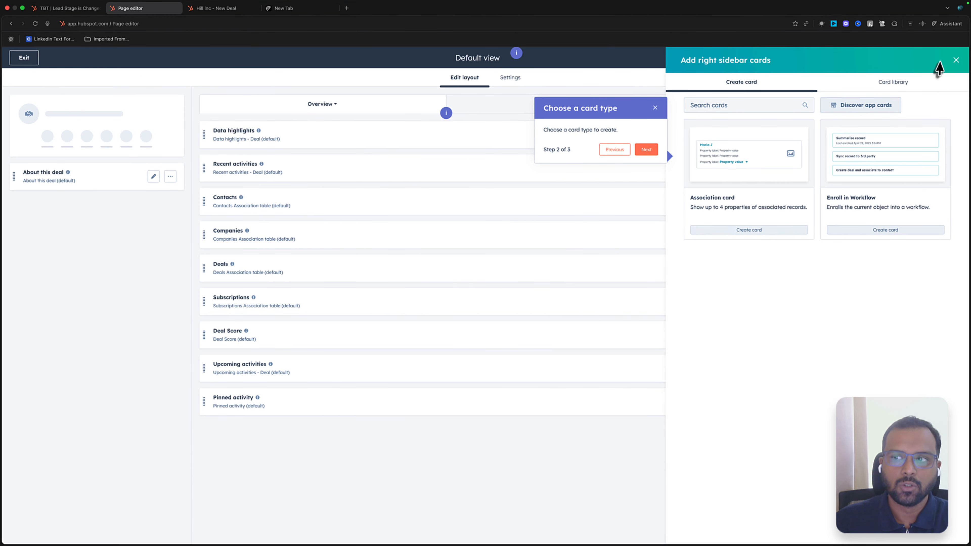
left_click(955, 61)
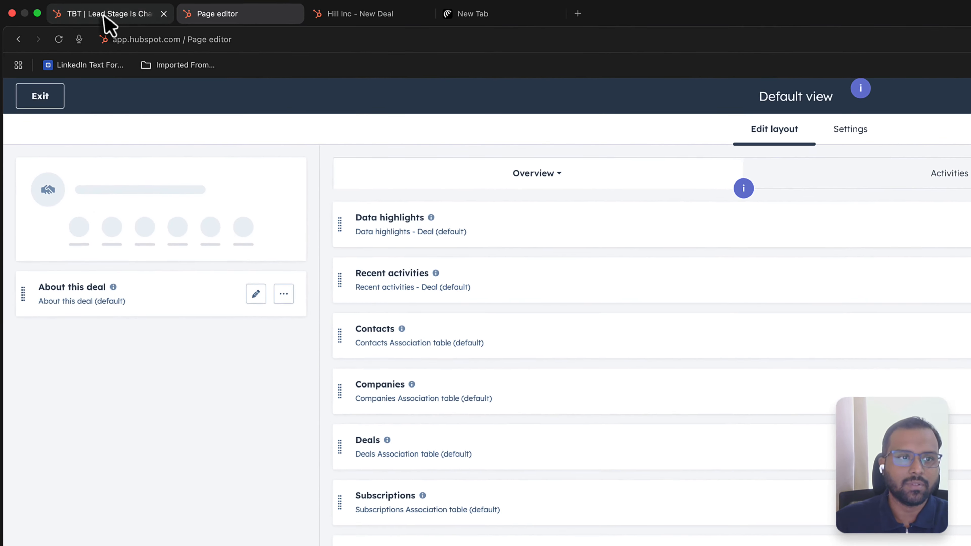
Leave the deal record's Default view editor without saving the layout changes
left_click(104, 17)
left_click(224, 19)
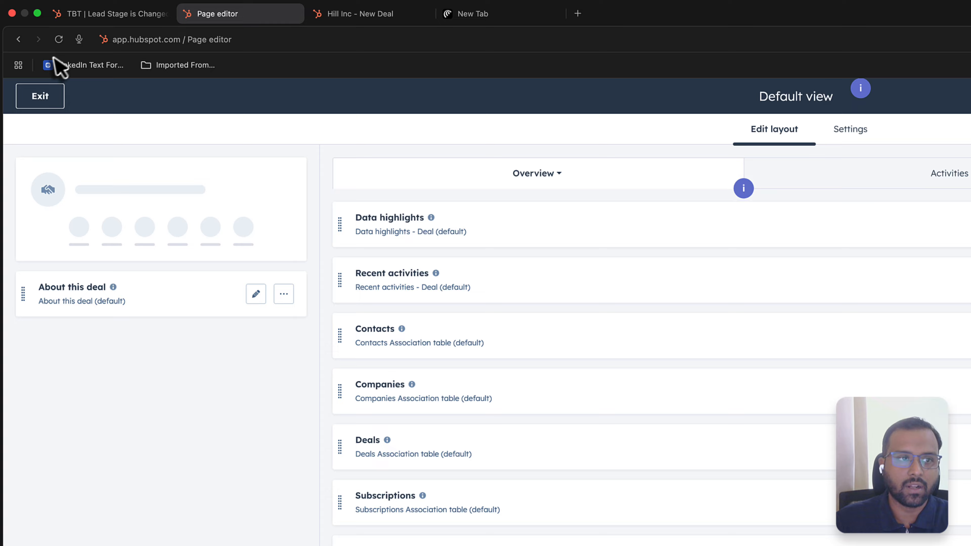
left_click(18, 39)
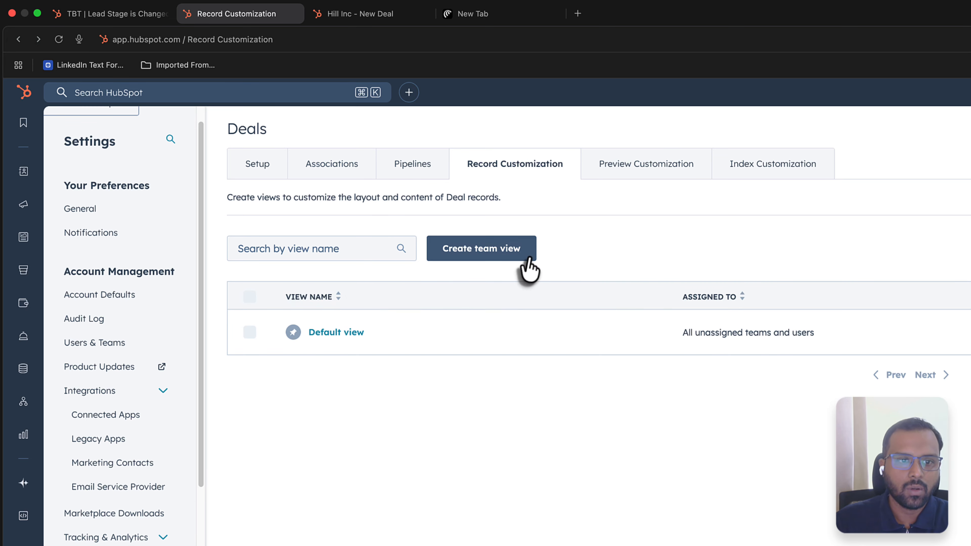
Open the deal preview customization settings, and examine the preview of the first Hill Inc - New Deal in the deals list
left_click(628, 171)
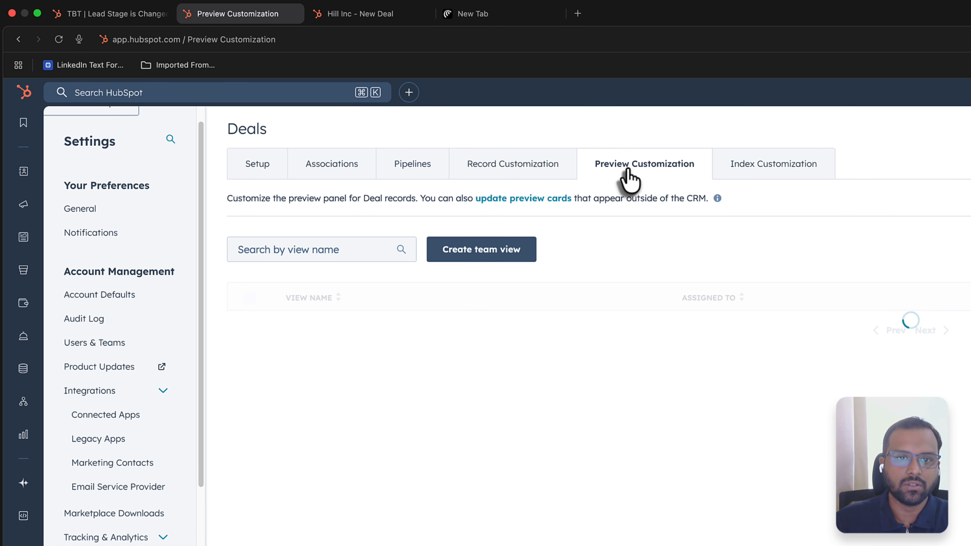
left_click(360, 15)
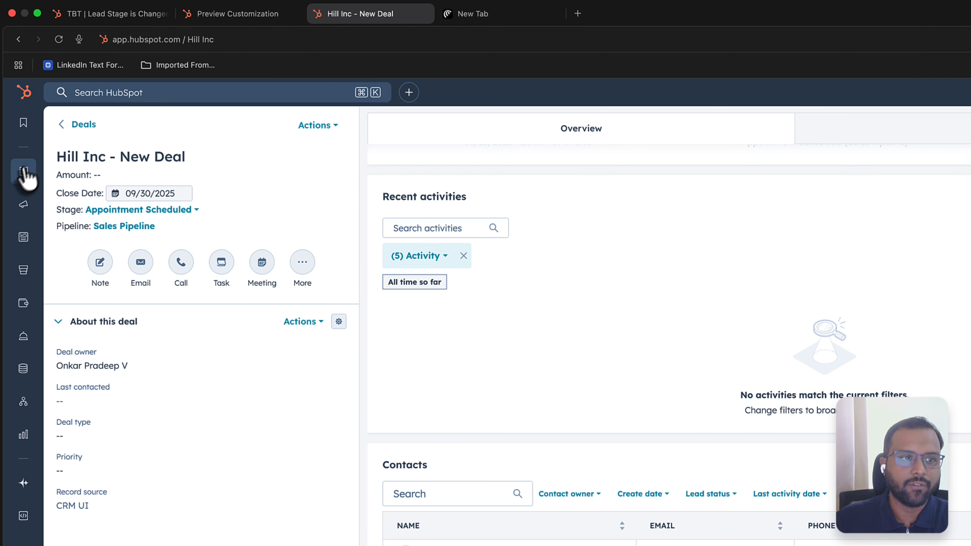
mouse_move(24, 174)
left_click(82, 255)
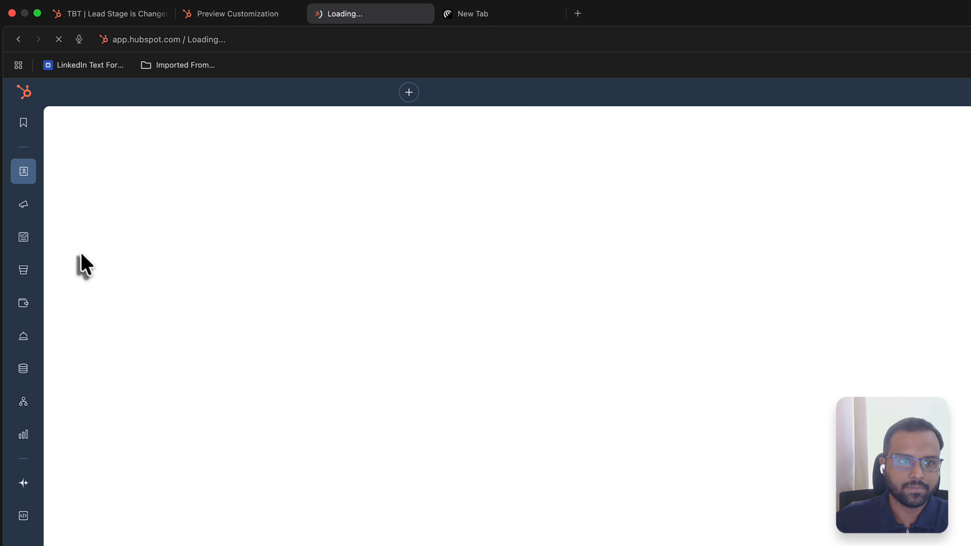
mouse_move(227, 380)
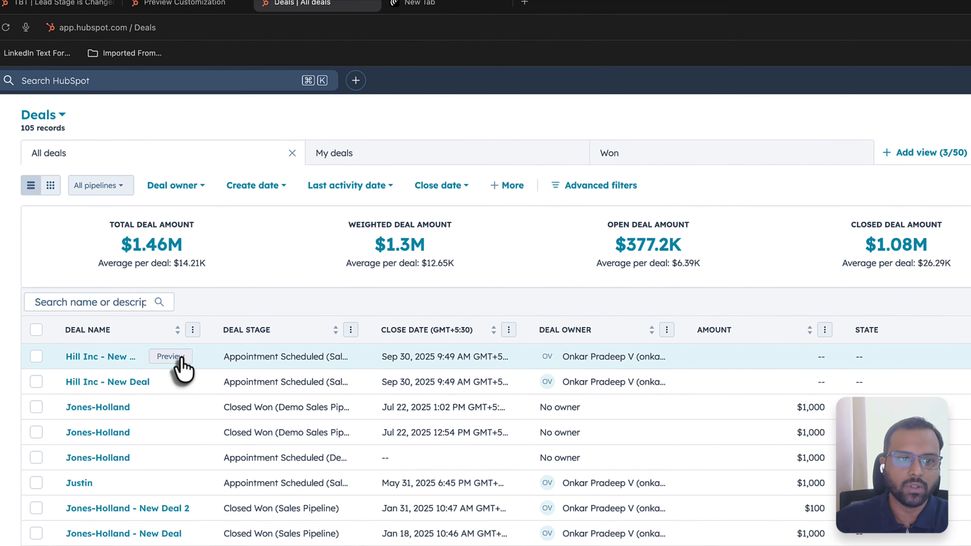
left_click(223, 369)
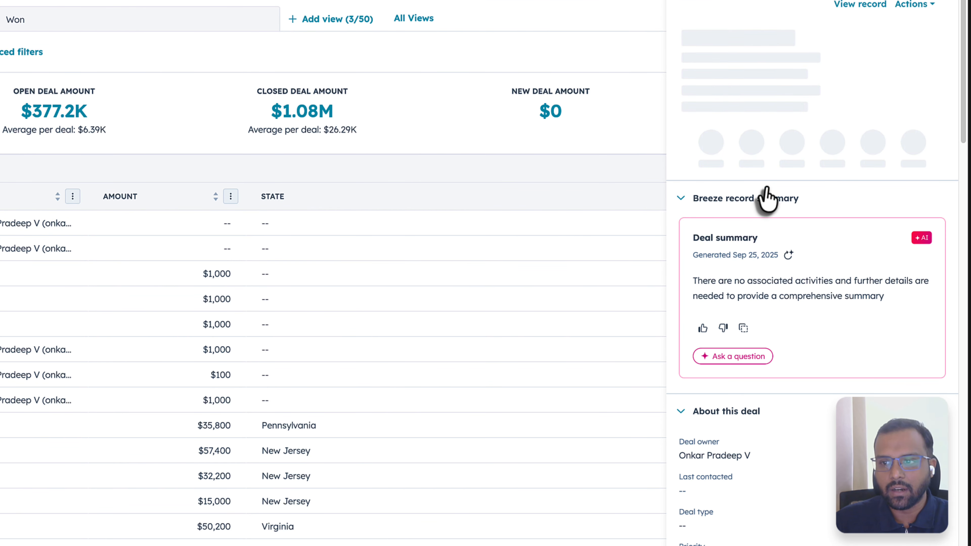
scroll(883, 222, "down", 5)
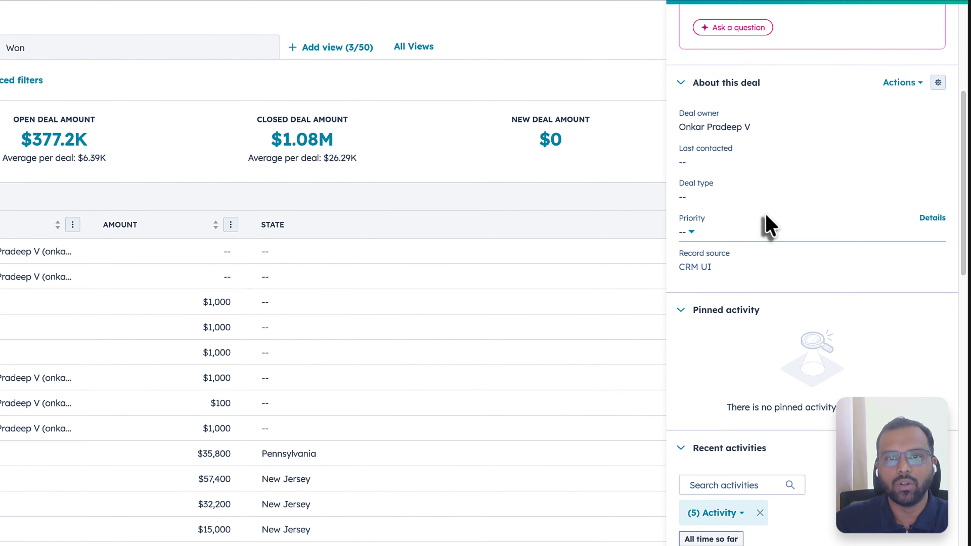
scroll(797, 382, "down", 3)
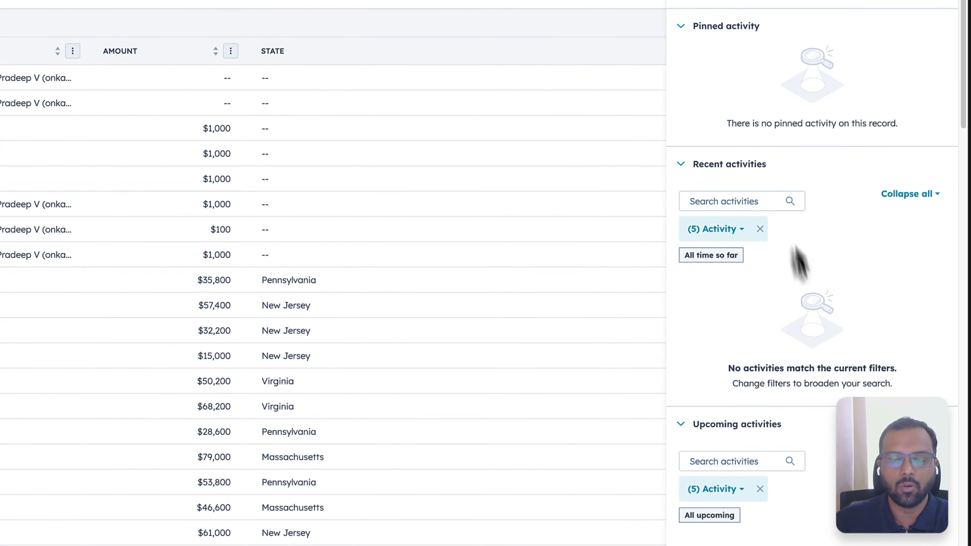
scroll(798, 371, "down", 8)
scroll(808, 256, "down", 7)
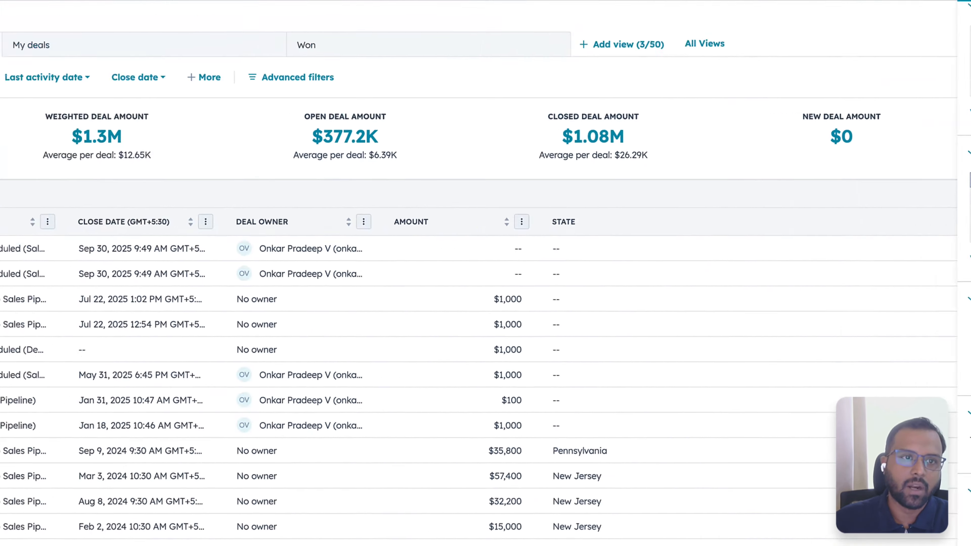
Open the Default view of the deal preview customization and remove the Recent activities card
left_click(234, 10)
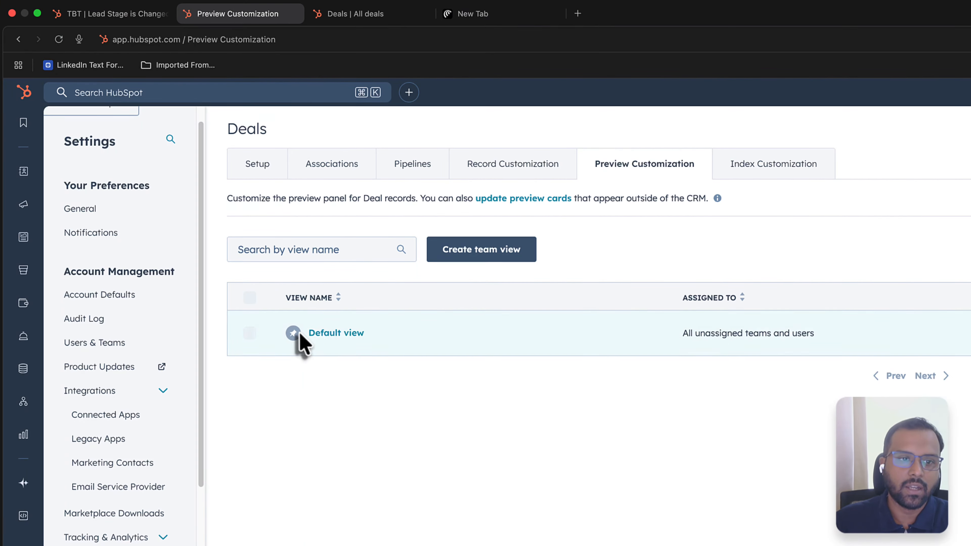
left_click(314, 331)
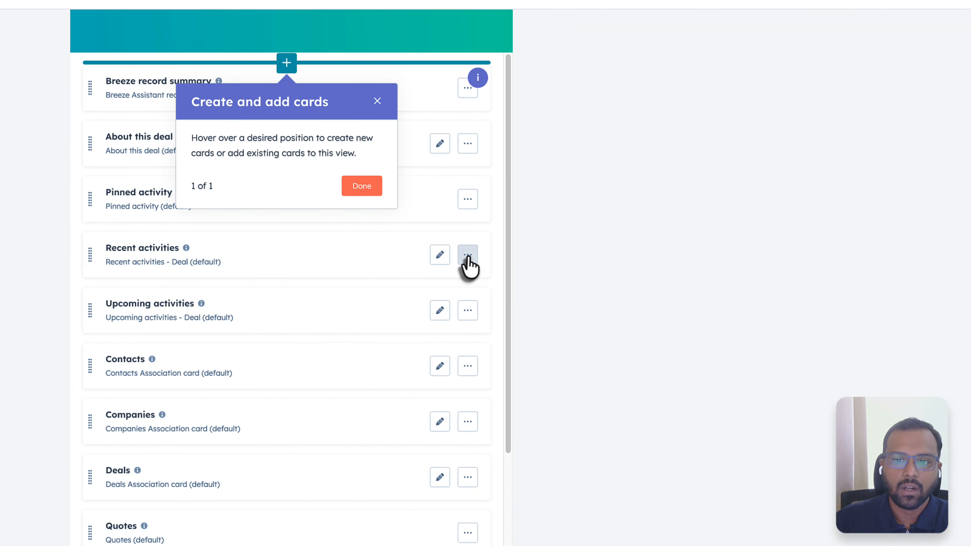
left_click(467, 260)
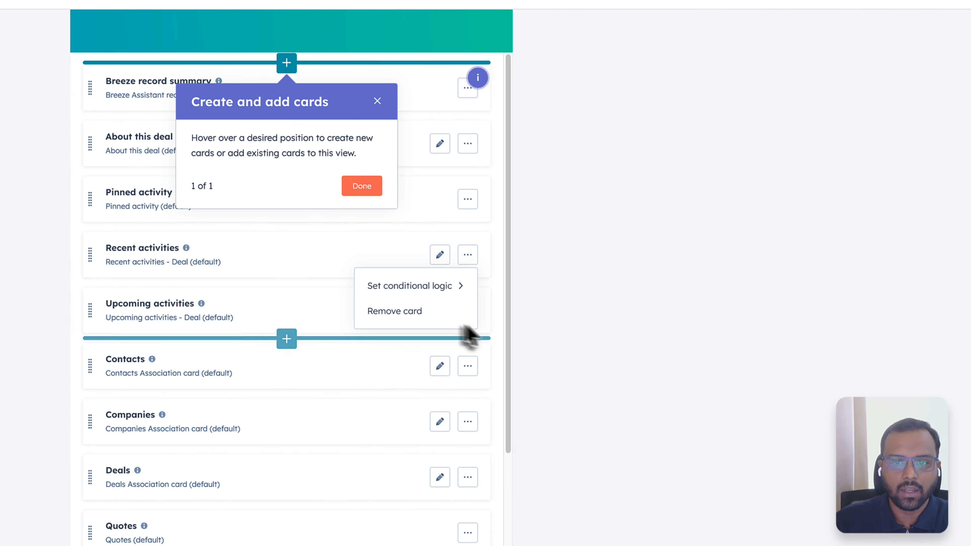
left_click(435, 320)
left_click(362, 188)
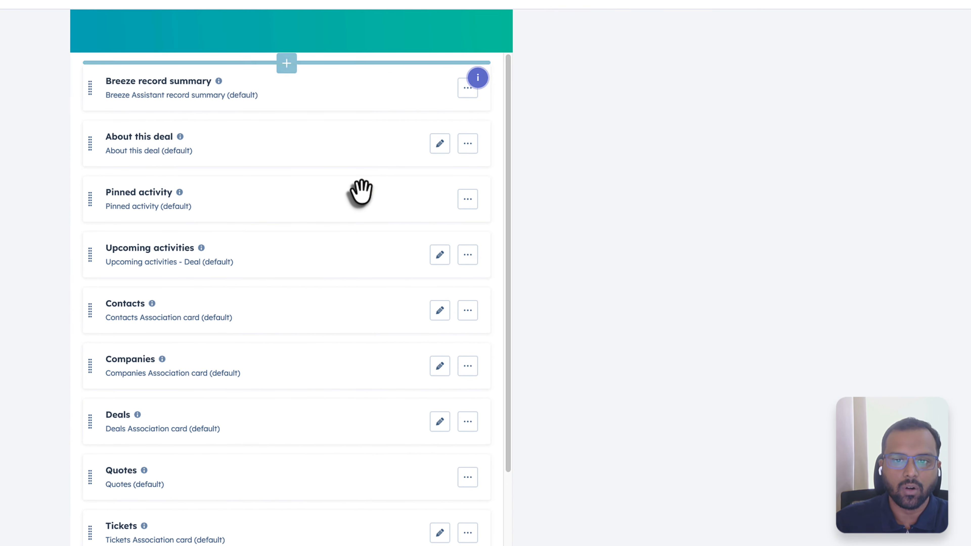
left_click(287, 228)
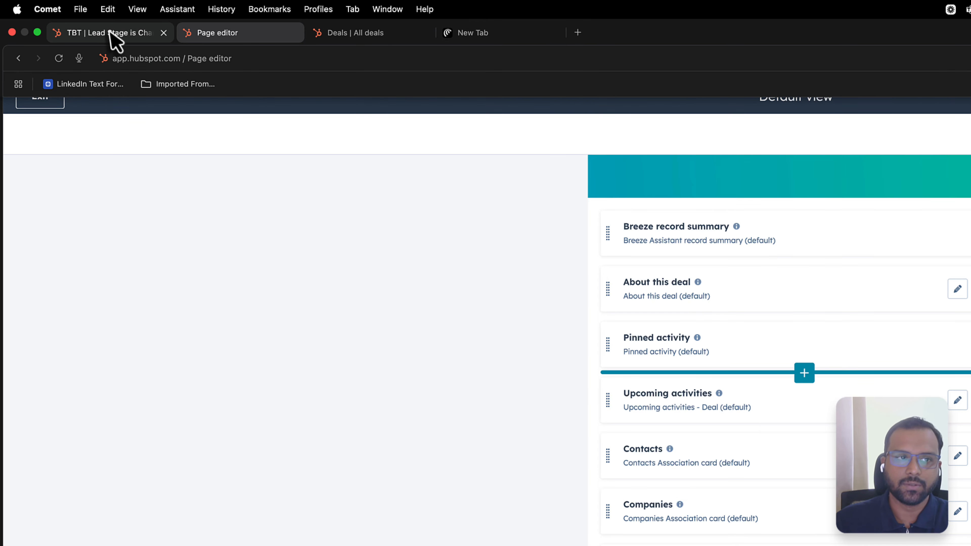
Exit the deal preview's Default view editor without saving the card removal
left_click(111, 34)
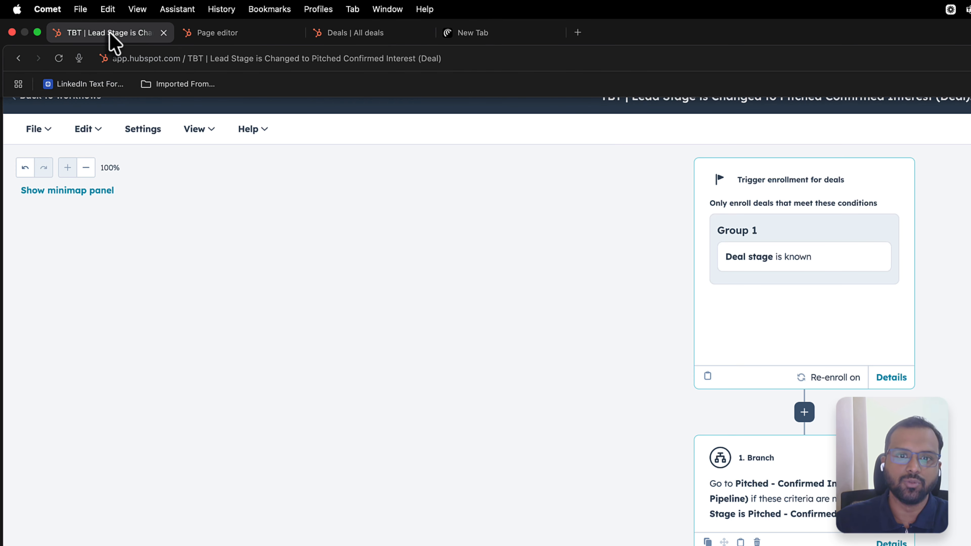
left_click(223, 33)
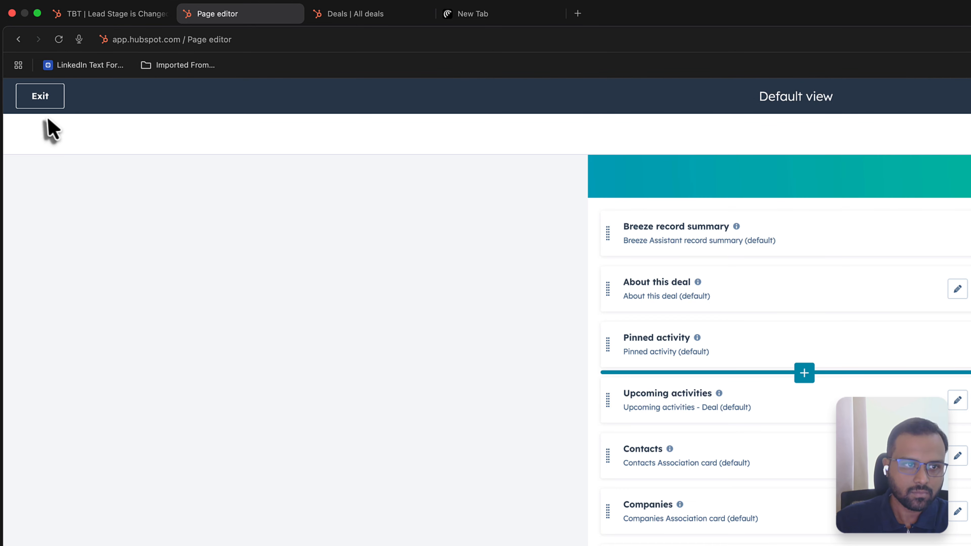
left_click(42, 102)
left_click(755, 208)
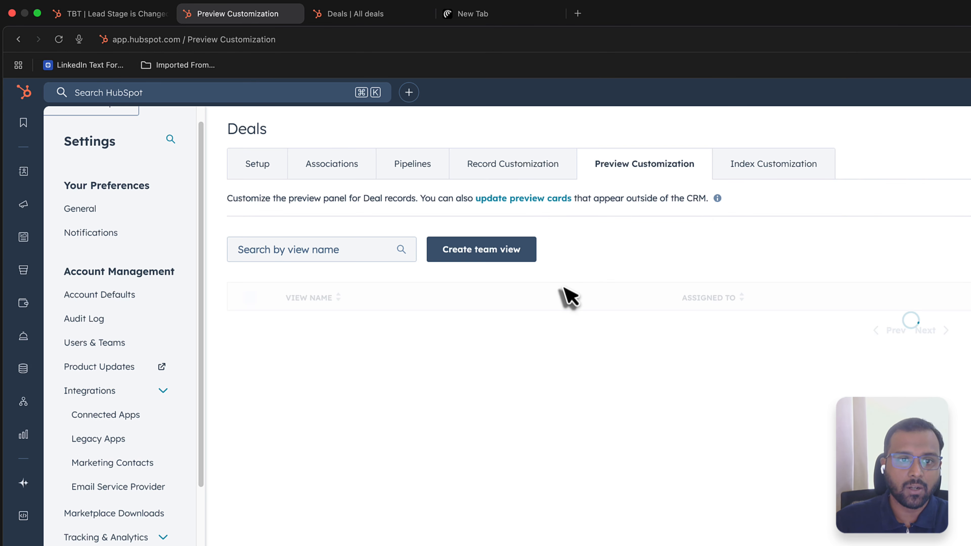
Open the deals index page customization settings, and close the Hill Inc - New Deal preview in the deals list
left_click(782, 173)
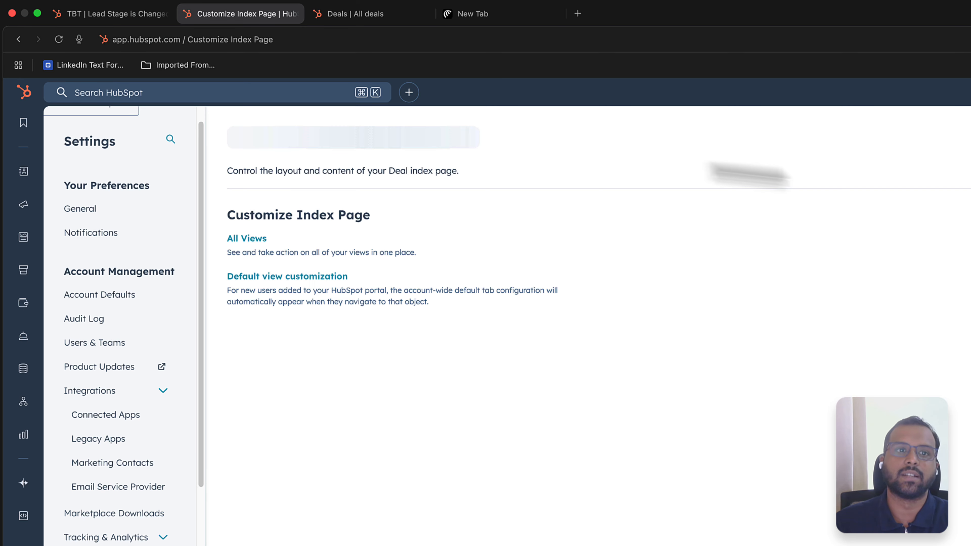
left_click(348, 15)
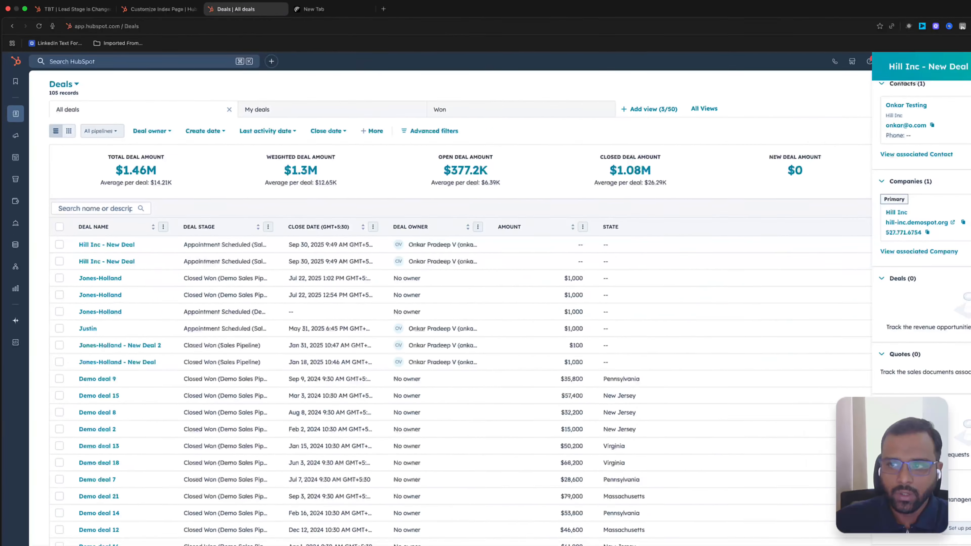
scroll(878, 260, "up", 10)
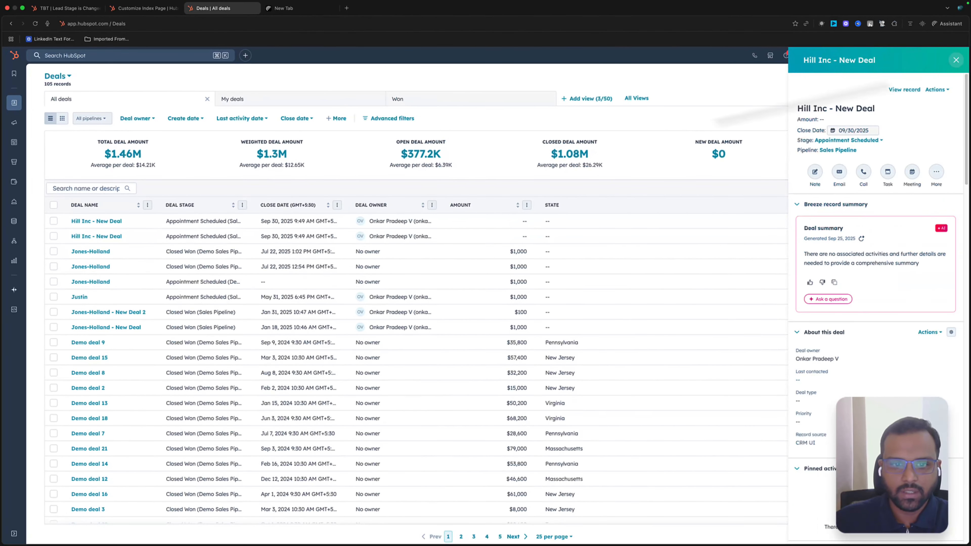
left_click(955, 61)
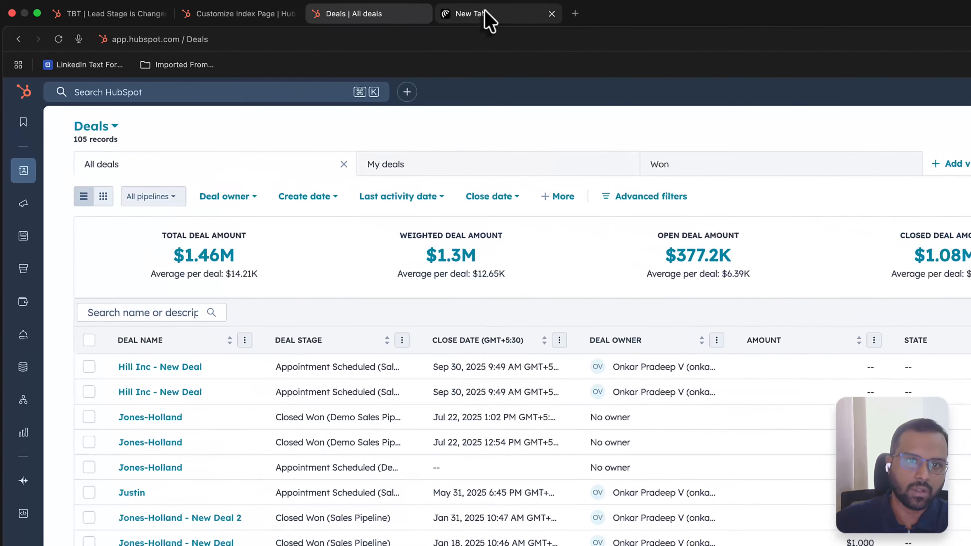
Examine the index page customization options for deals, and compare them with the views shown in the deals list
left_click(486, 17)
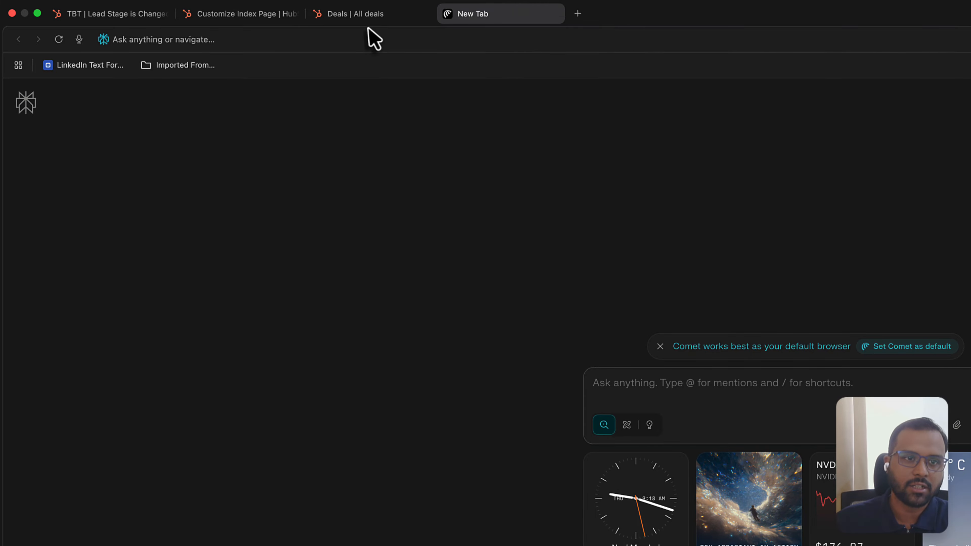
left_click(248, 16)
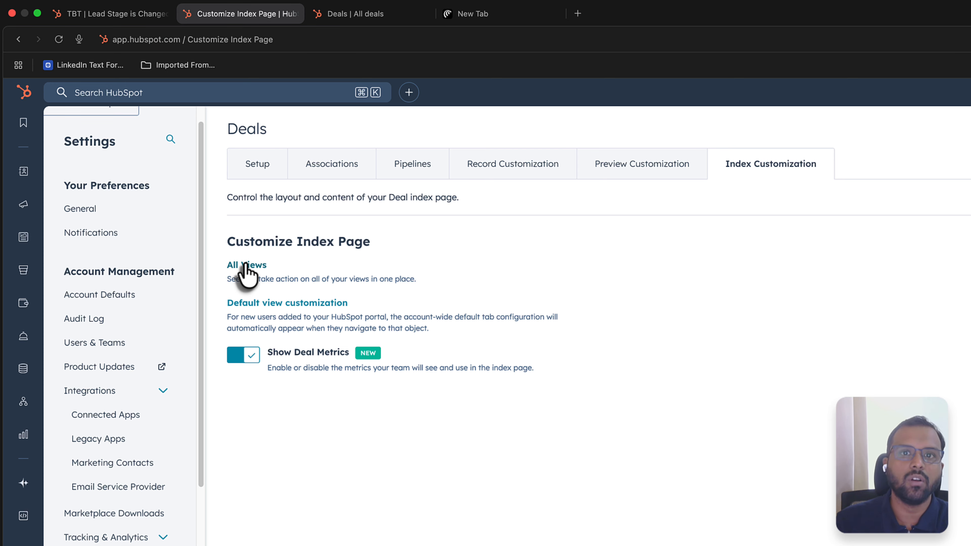
left_click(368, 14)
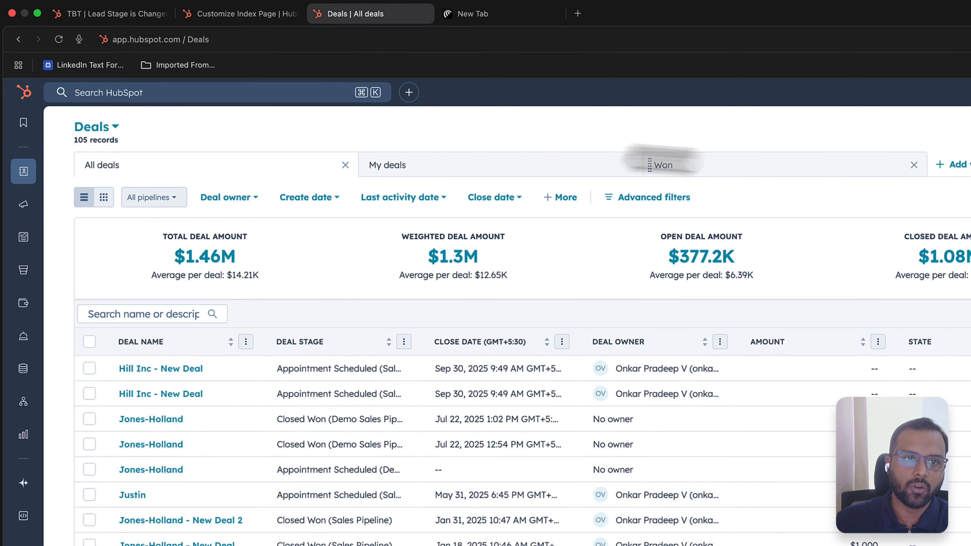
left_click(268, 14)
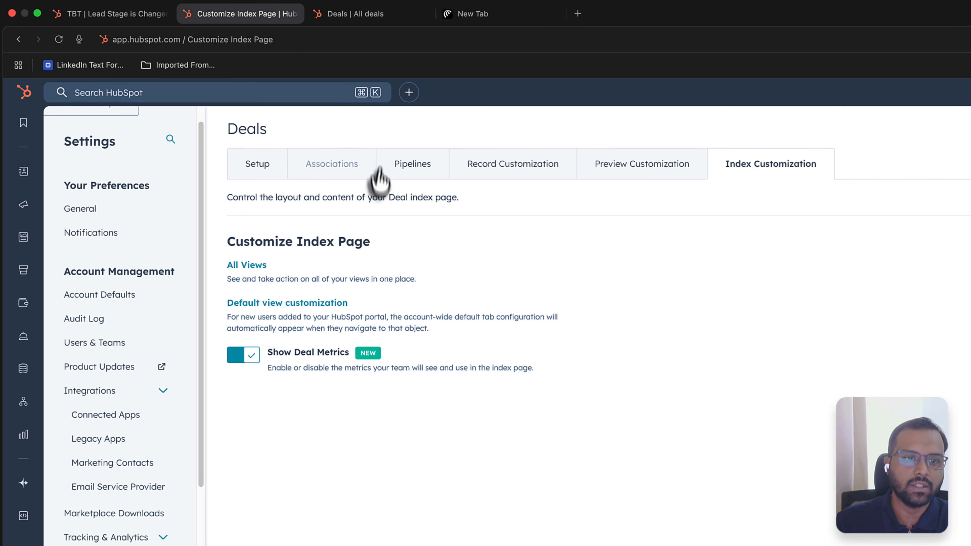
Open the More info sequence from the Sales sequences list and examine its steps
mouse_move(23, 276)
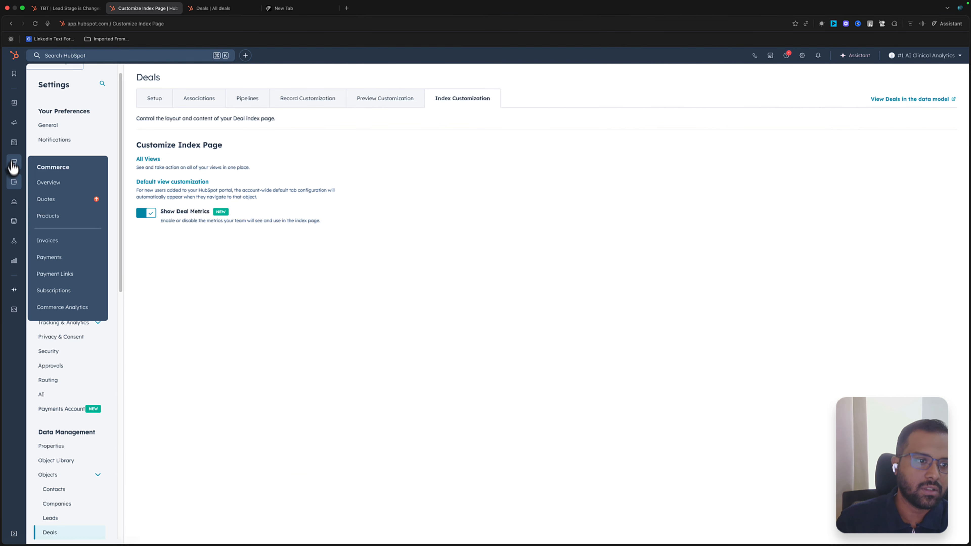
mouse_move(14, 167)
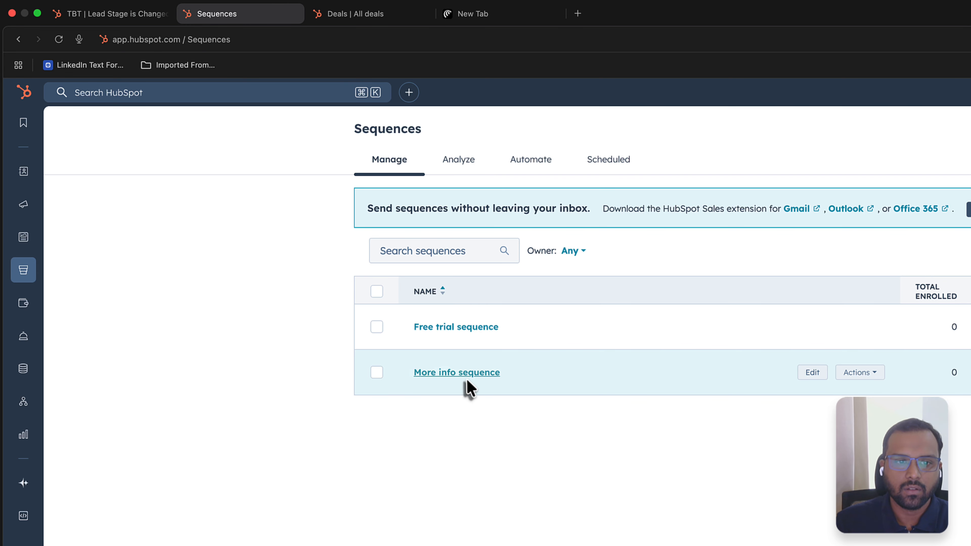
left_click(435, 372)
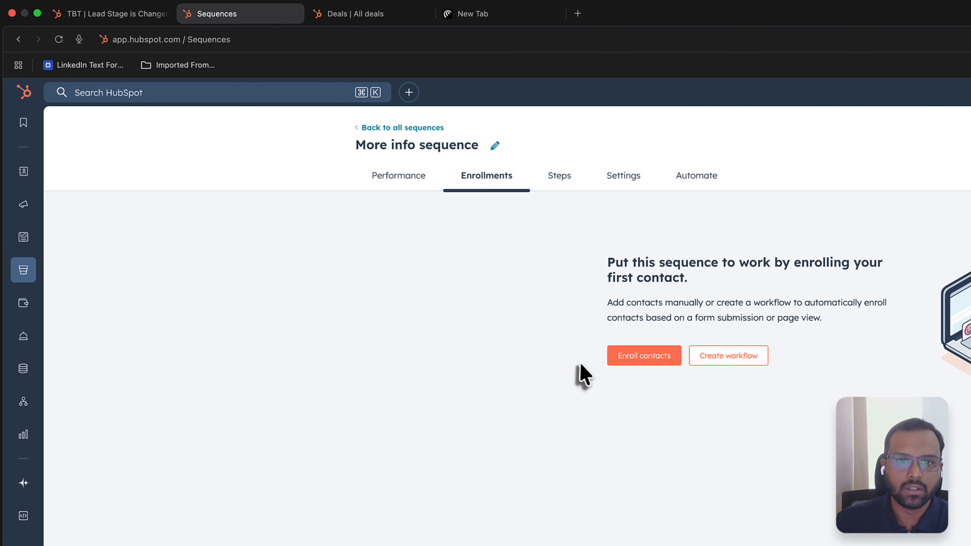
left_click(546, 182)
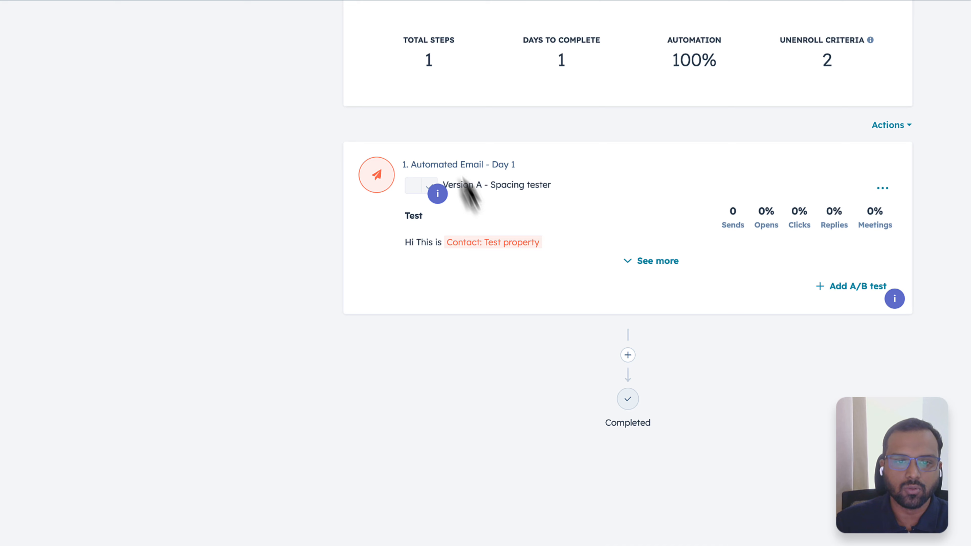
Open the options for adding a step after the sequence's automated email, and return to the list of all sequences
left_click(627, 355)
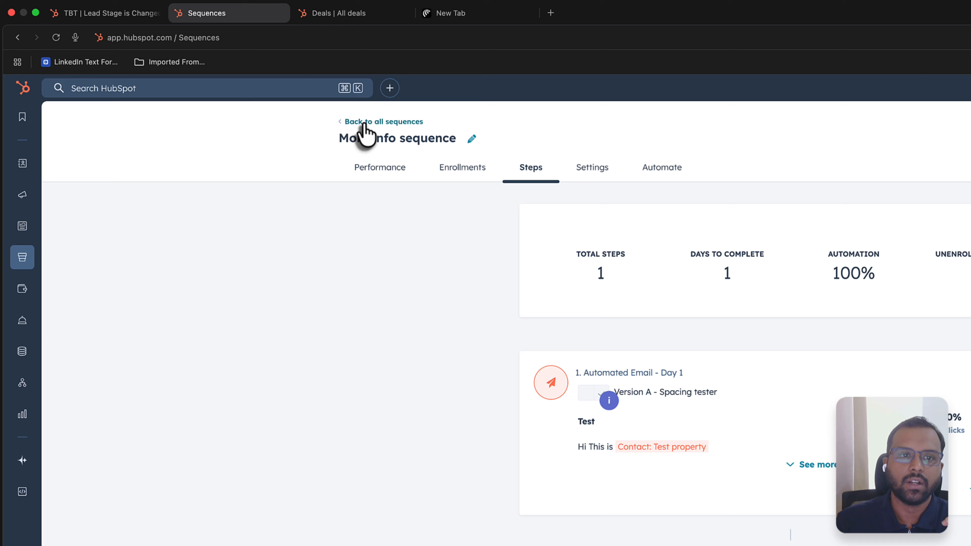
left_click(363, 123)
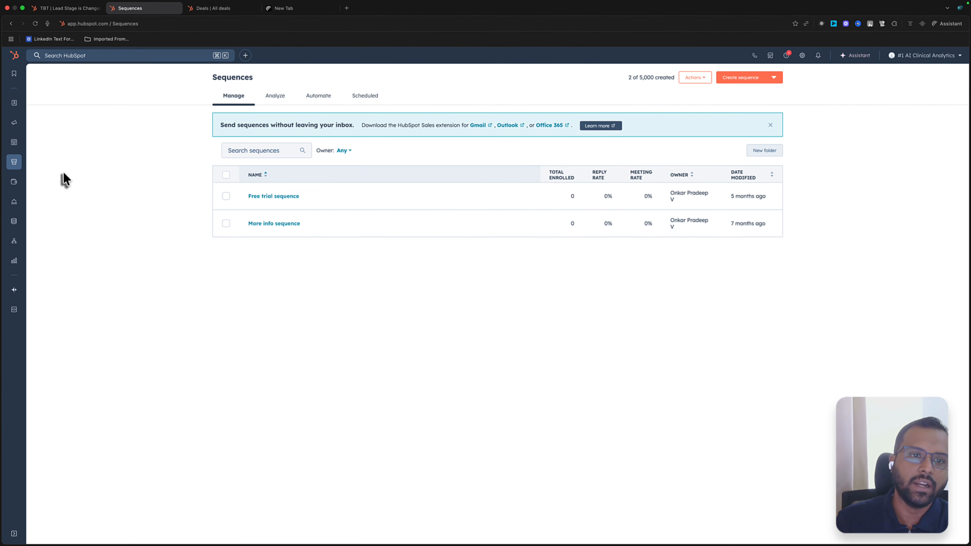
mouse_move(12, 164)
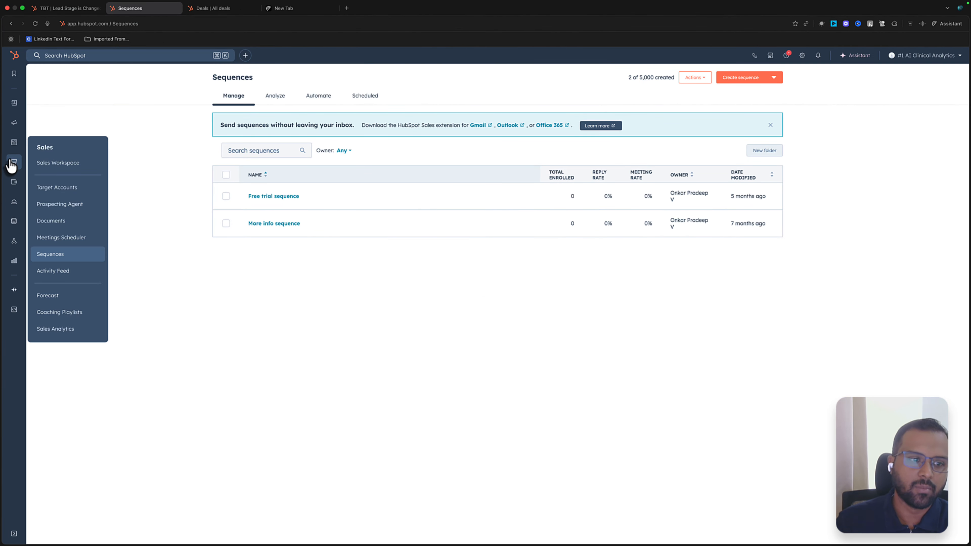